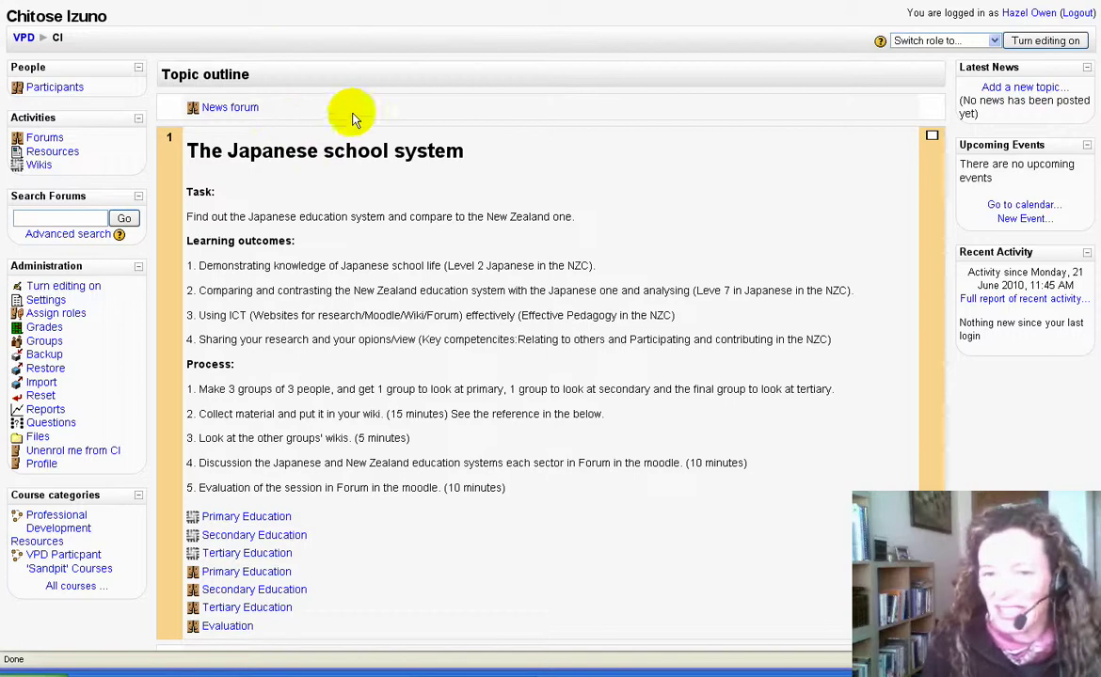
- Turn on course editing and add a Wiki activity to the empty topic 3
left_click(1030, 40)
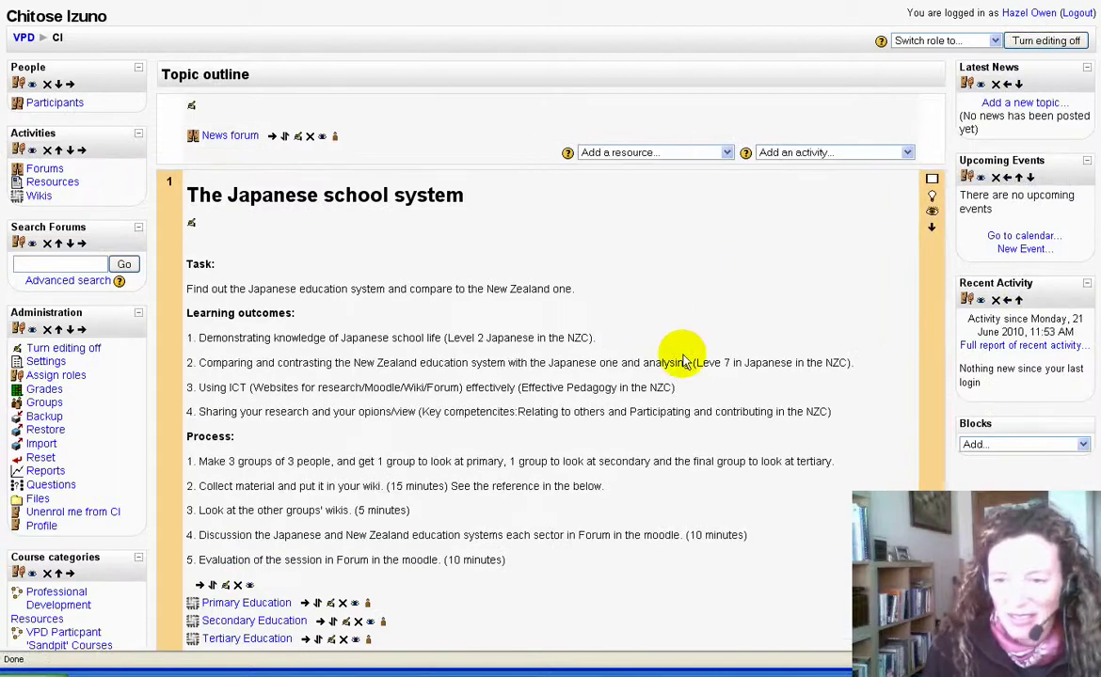
scroll(691, 360, "down", 3)
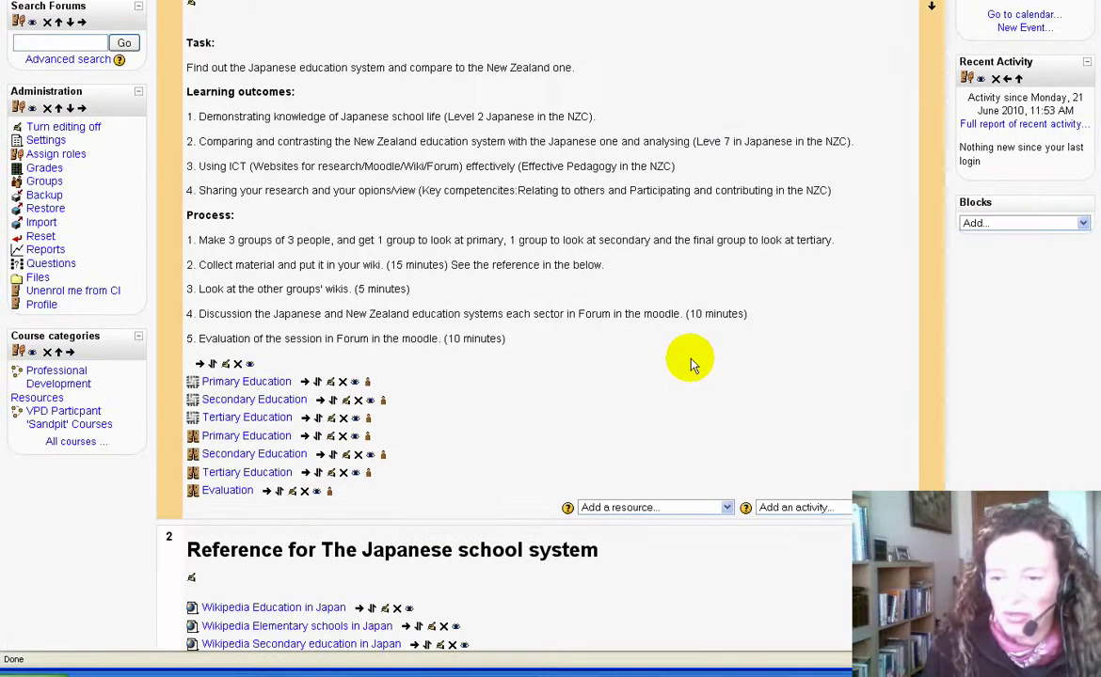
scroll(683, 378, "down", 5)
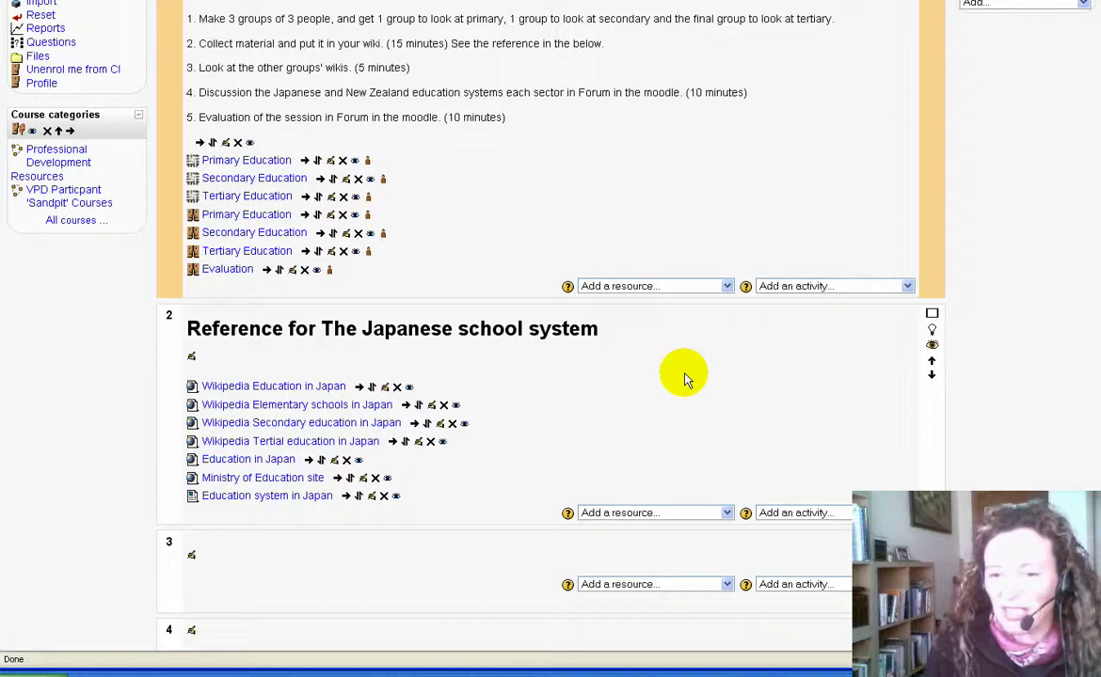
scroll(235, 426, "down", 2)
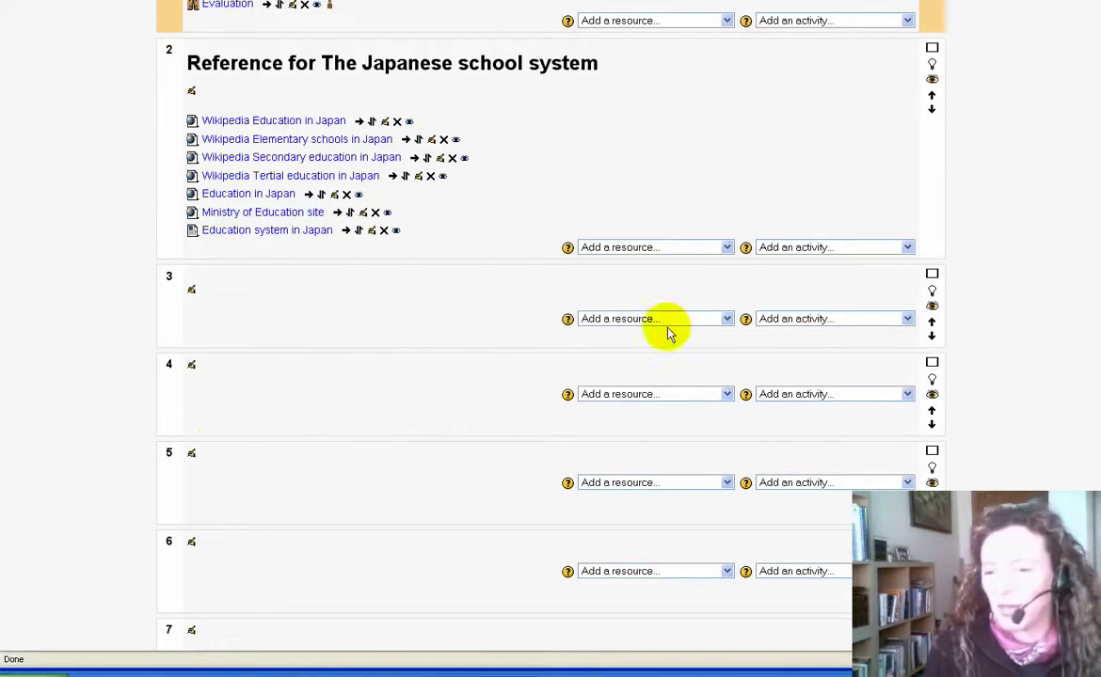
left_click(907, 319)
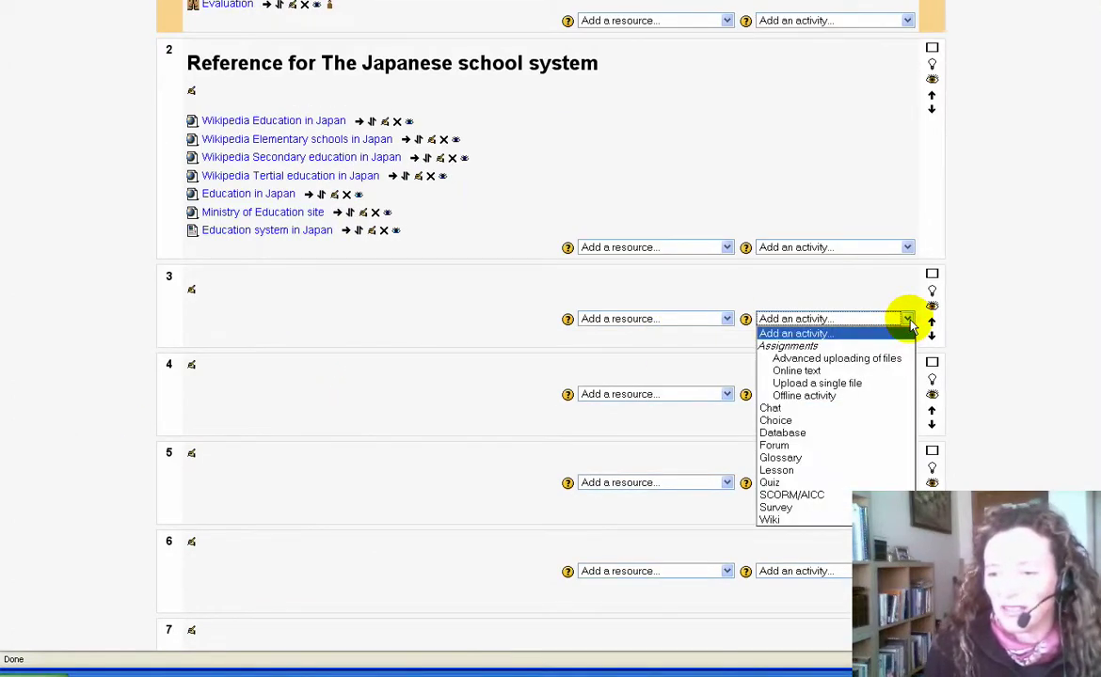
left_click(835, 519)
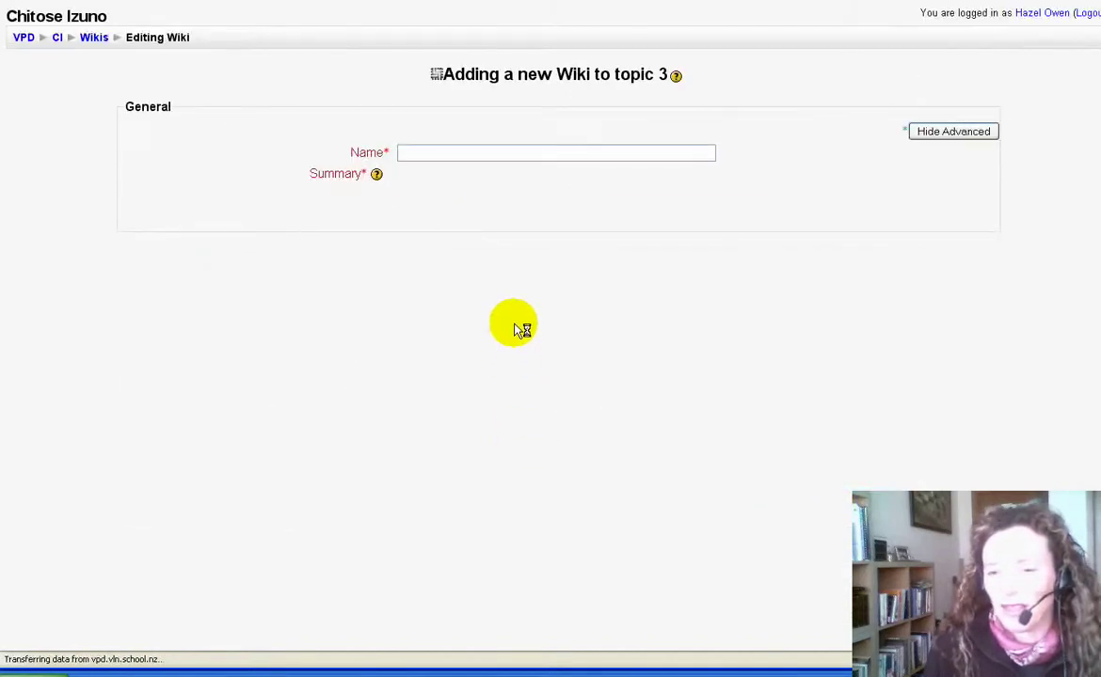
- Name the new wiki "Recipes from Japan"
left_click(467, 152)
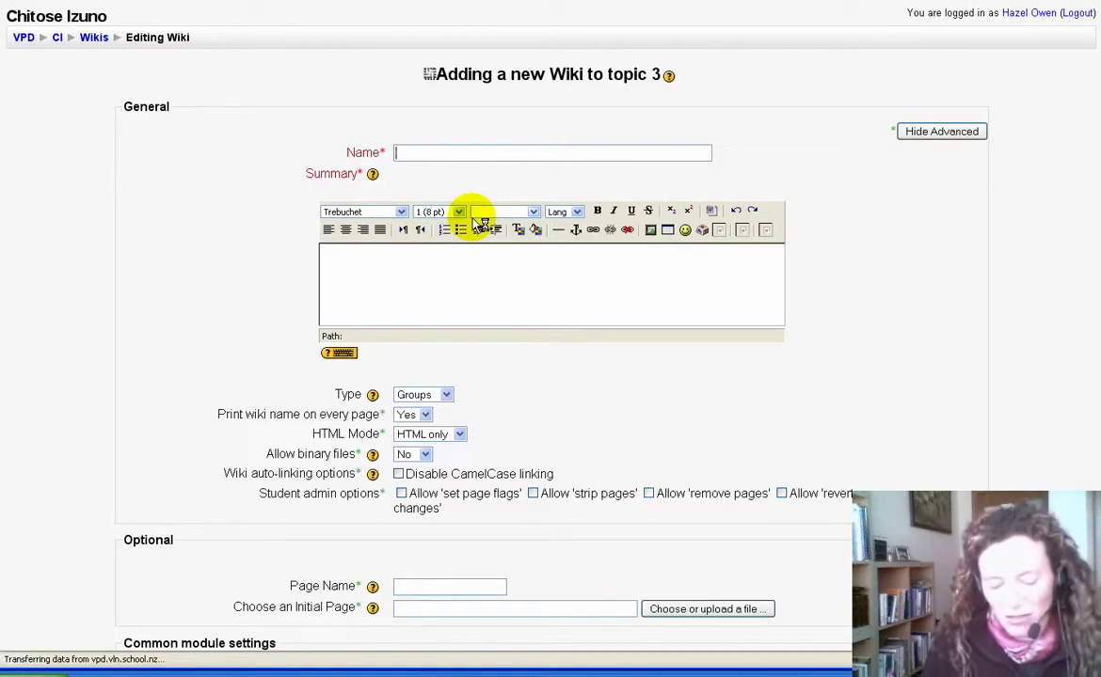
type("T")
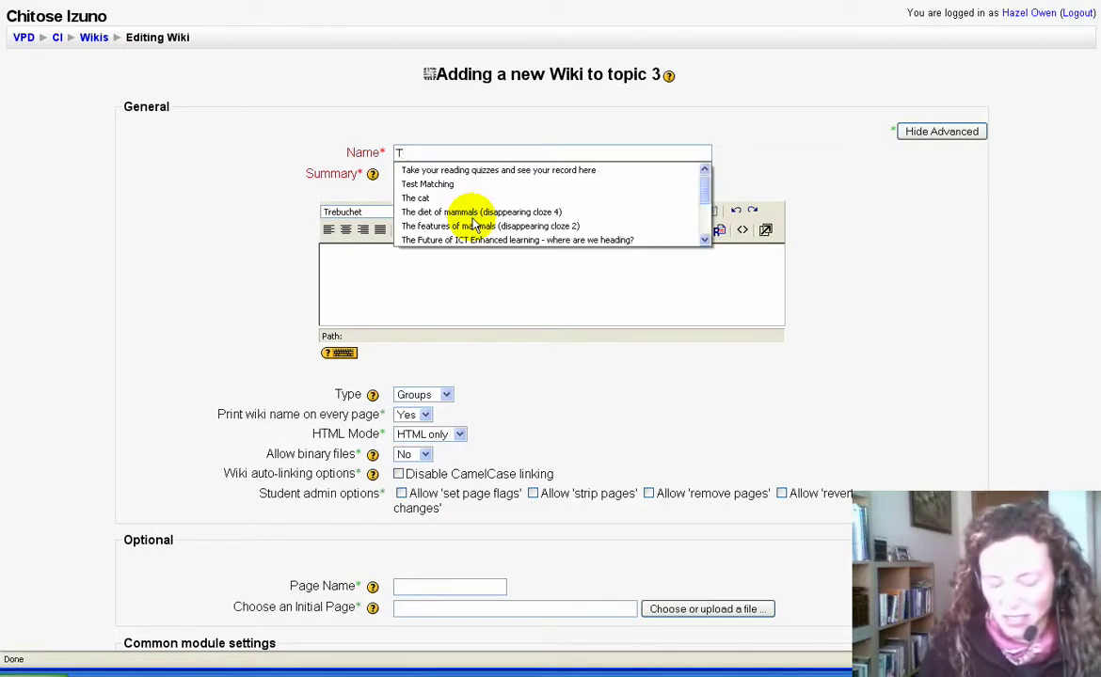
key("BackSpace")
type("Recipes from Japan")
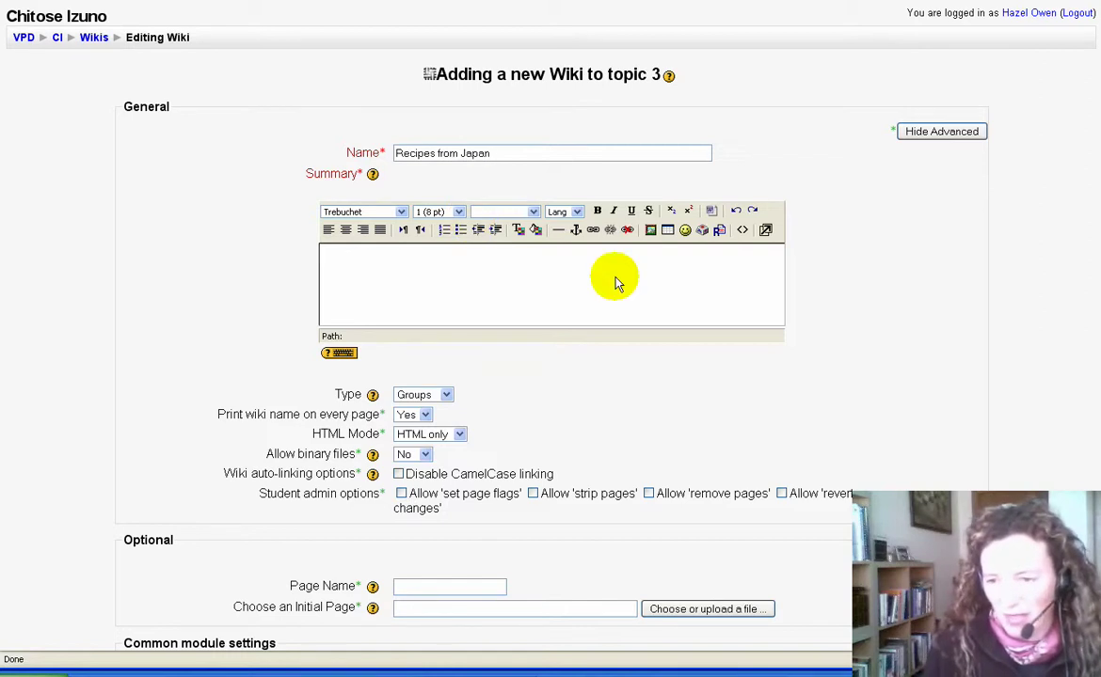
- Replace the wiki summary's HTML source with the copied research question table, return to WYSIWYG mode and check the table
left_click(742, 229)
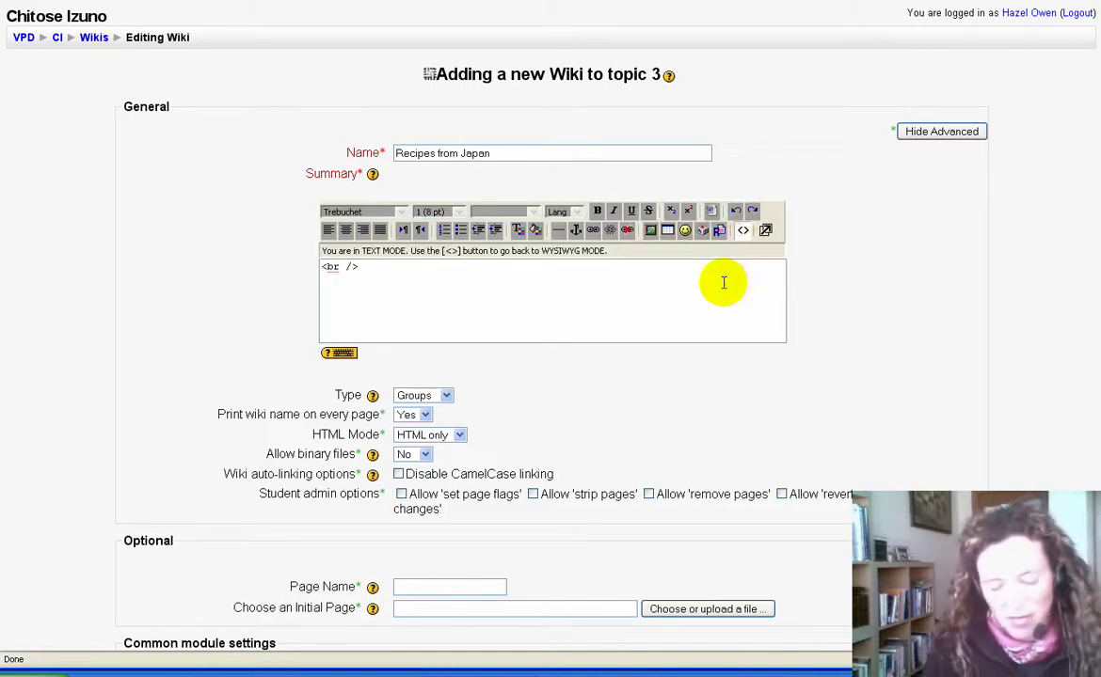
key("ctrl+a")
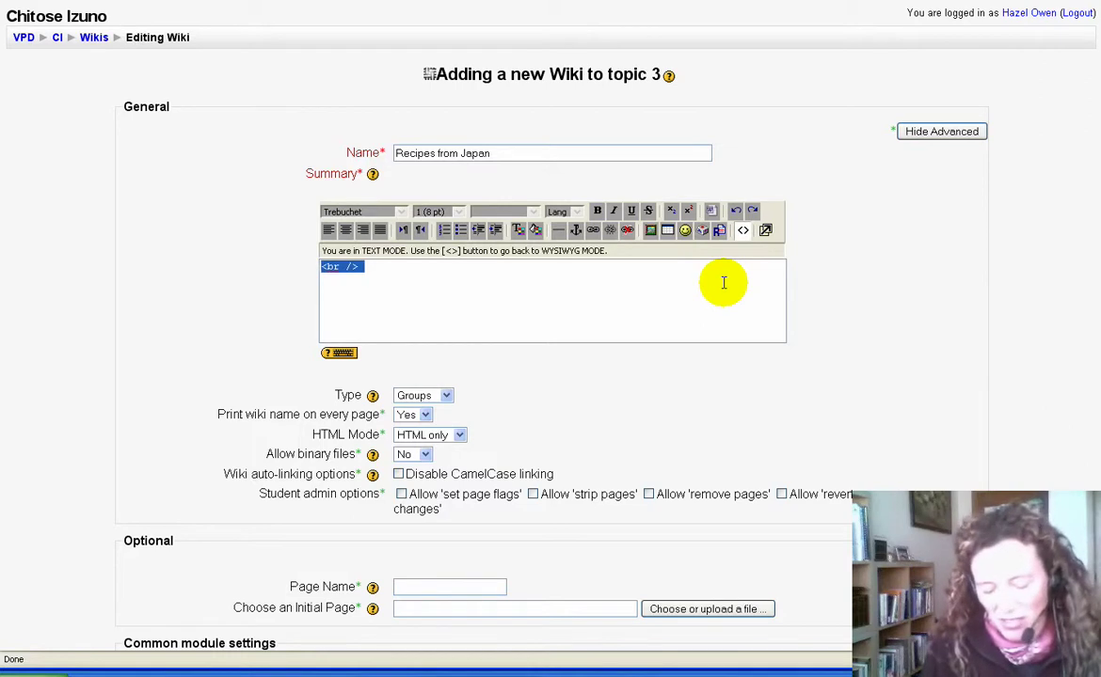
key("ctrl+v")
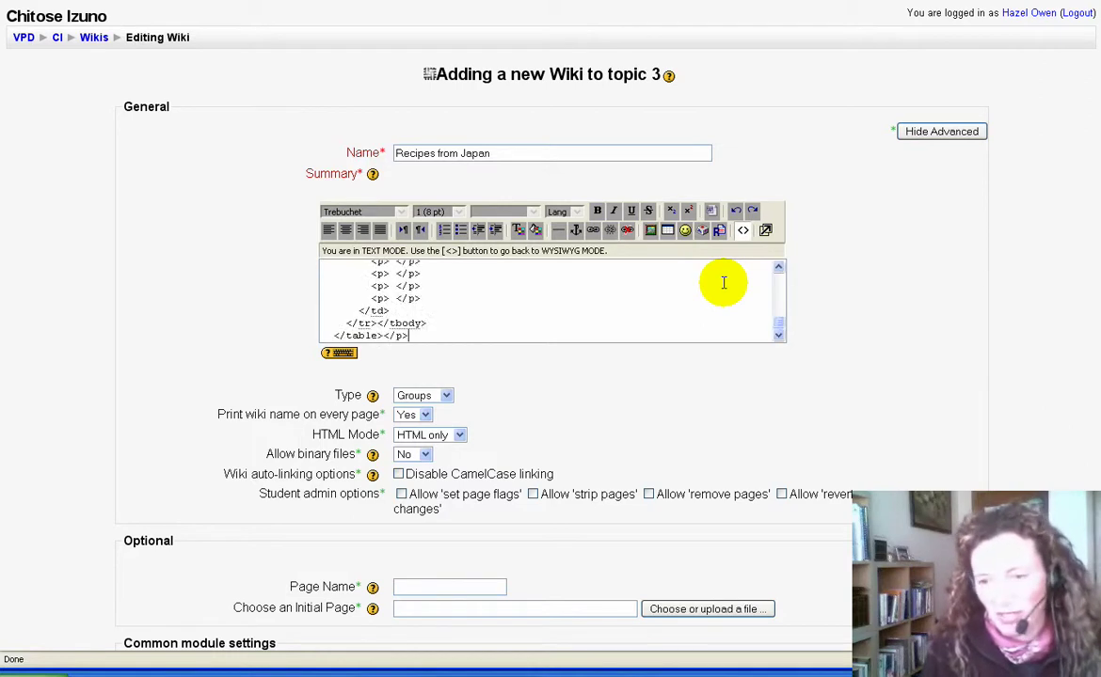
left_click(743, 233)
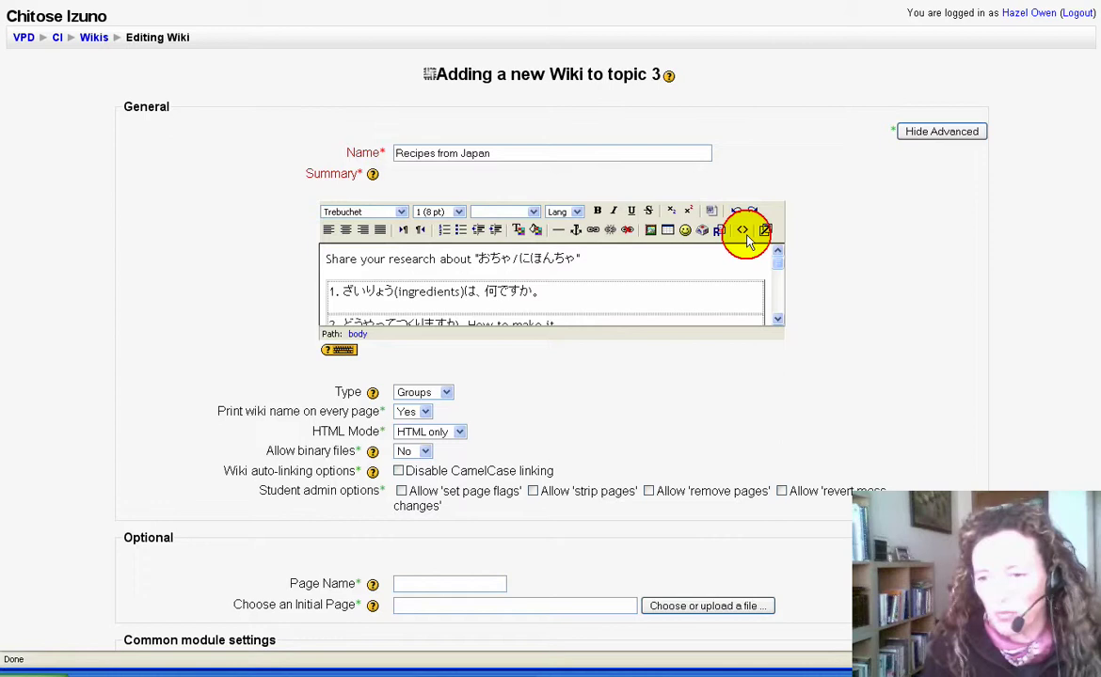
scroll(582, 297, "down", 5)
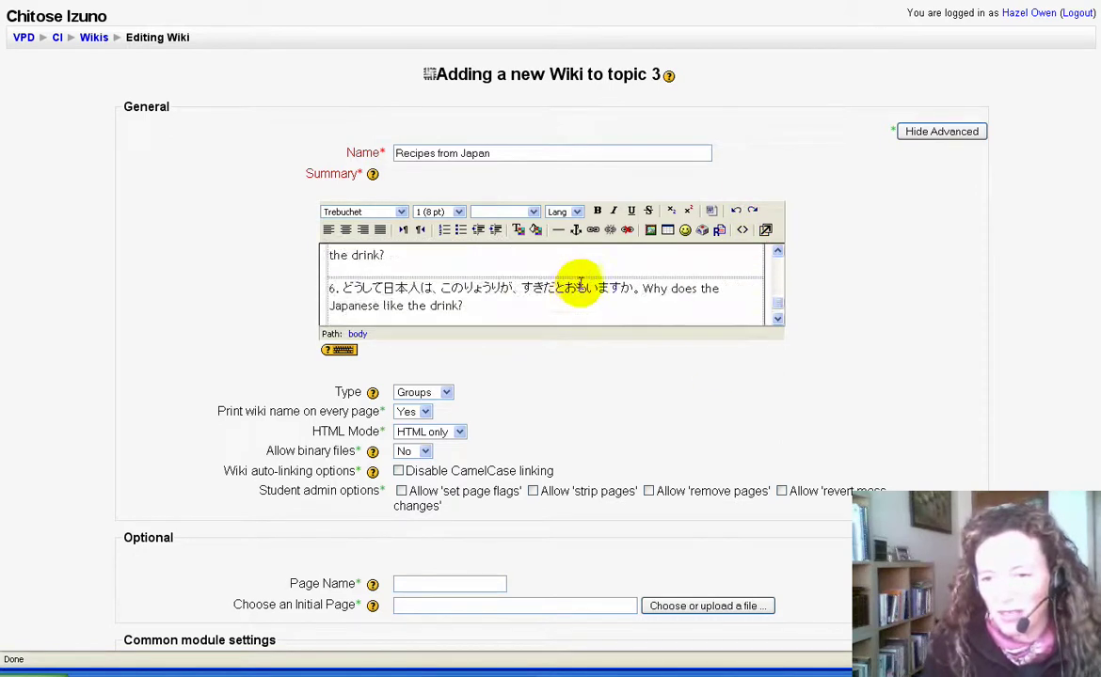
scroll(649, 303, "down", 1)
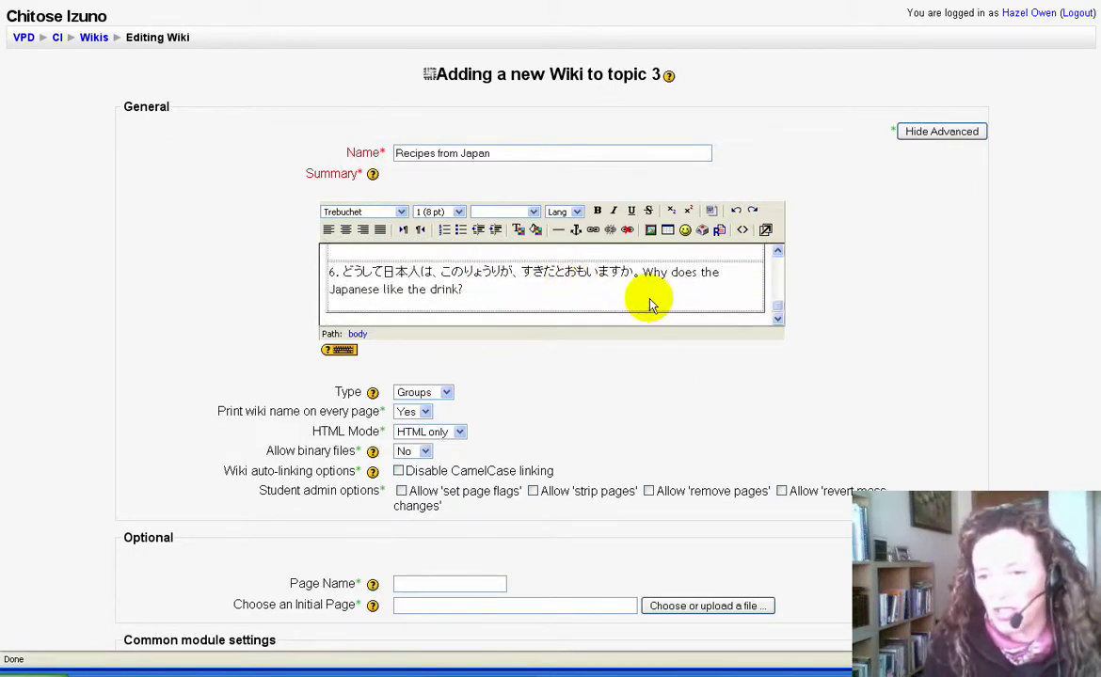
- Set the wiki's page name to "Recipes from Japan", keep the grade category Uncategorised, then save and display the wiki
scroll(569, 409, "down", 5)
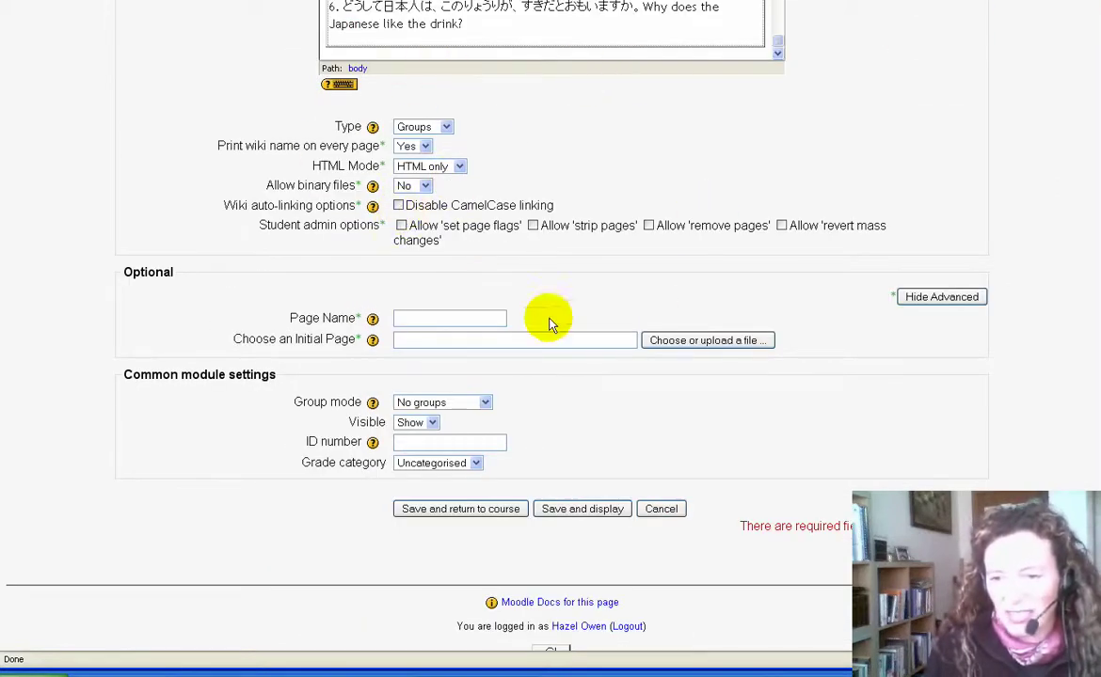
left_click(451, 318)
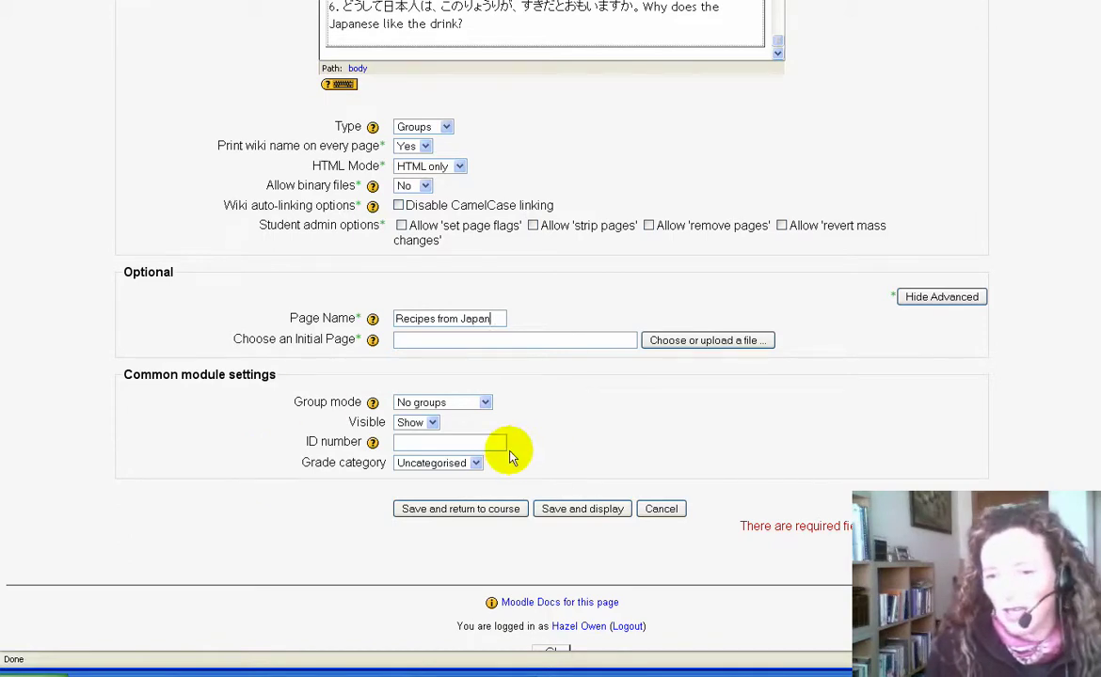
scroll(504, 442, "down", 1)
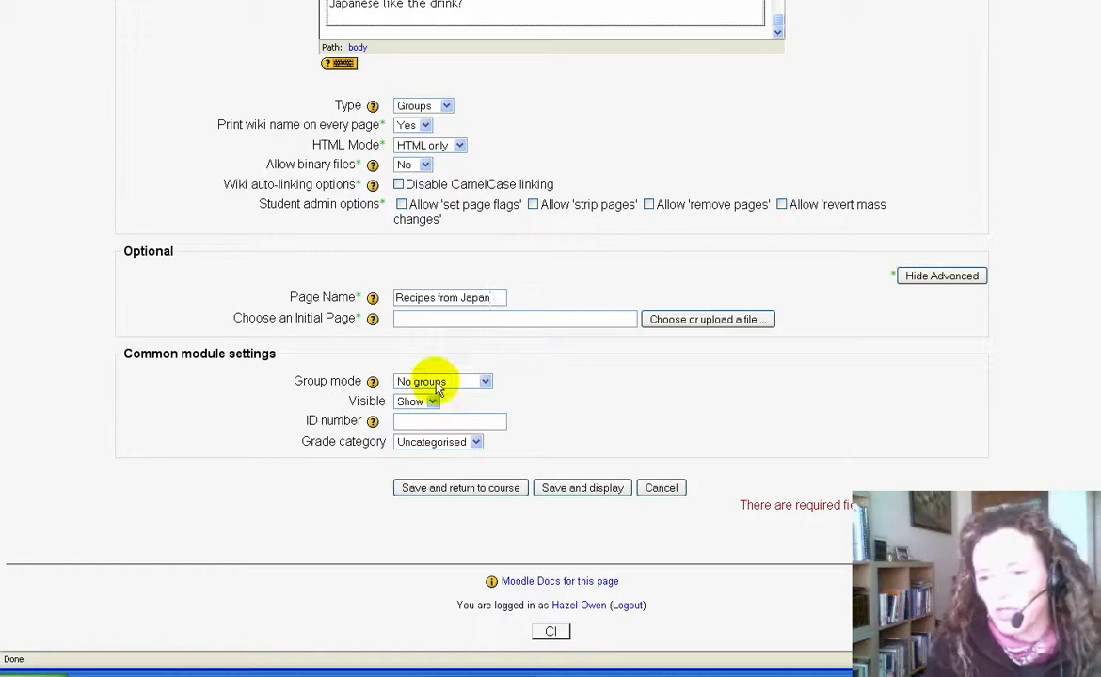
left_click(476, 443)
left_click(480, 453)
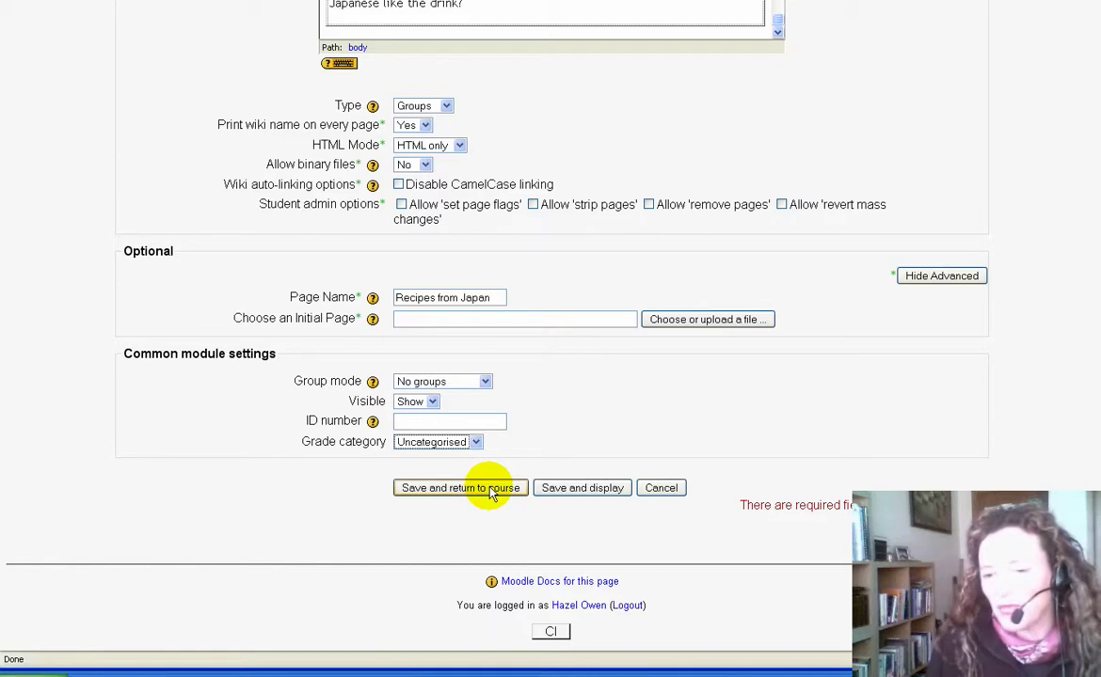
left_click(582, 488)
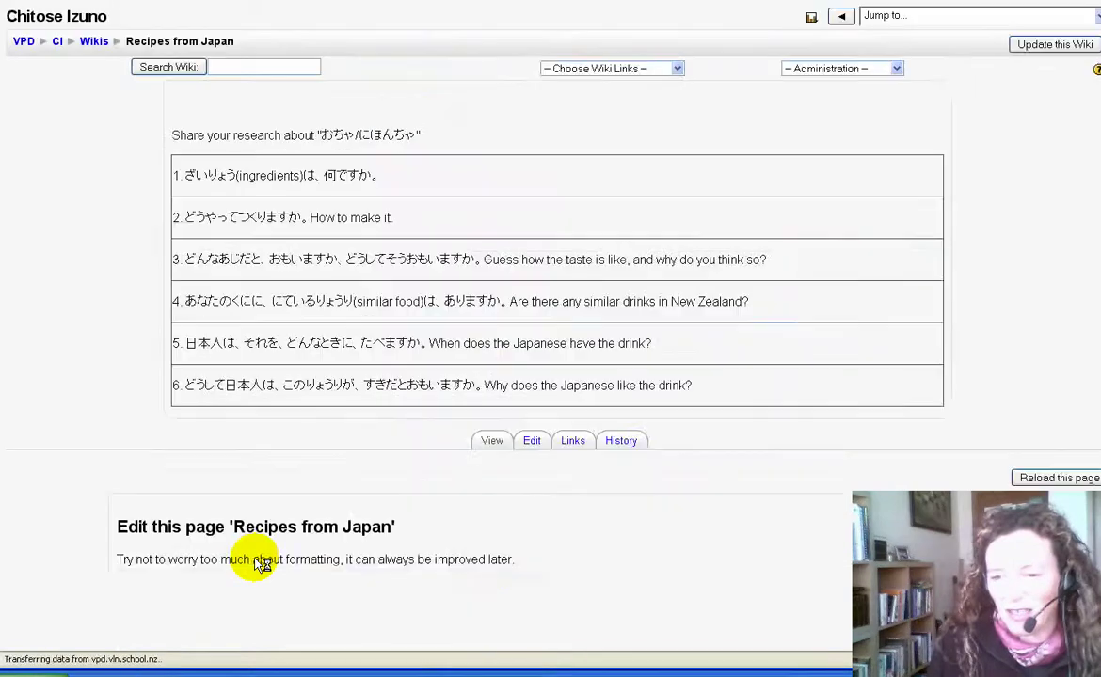
- Review the research questions shown in the wiki's summary above the page editor
scroll(268, 475, "down", 1)
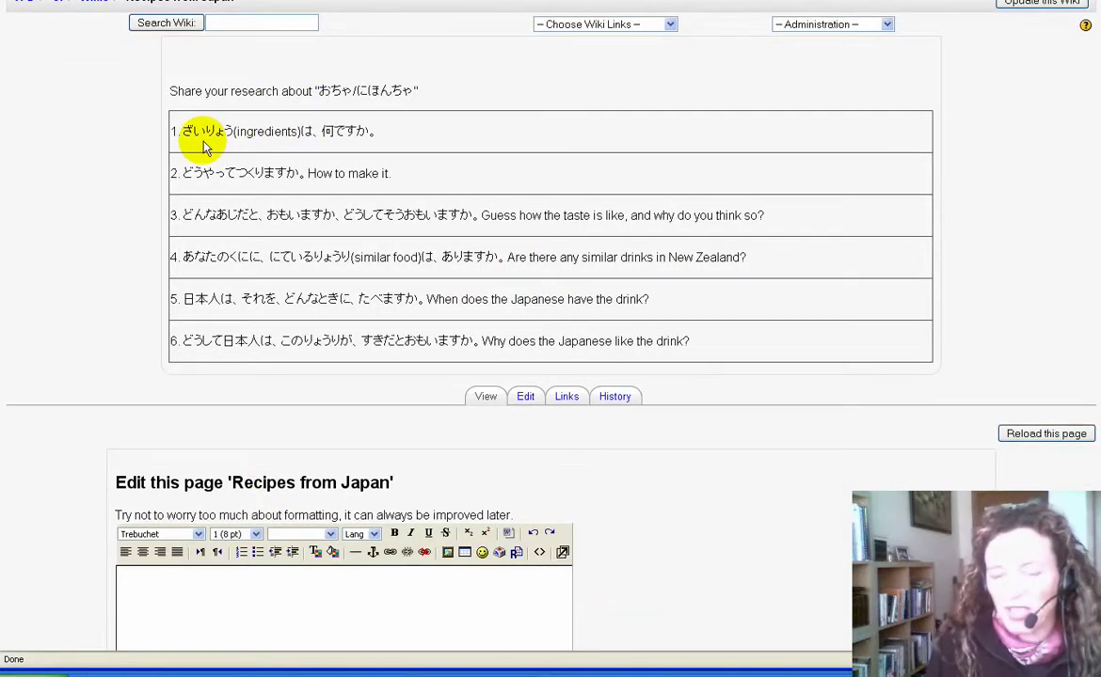
left_click(475, 140)
triple_click(475, 139)
left_click(393, 148)
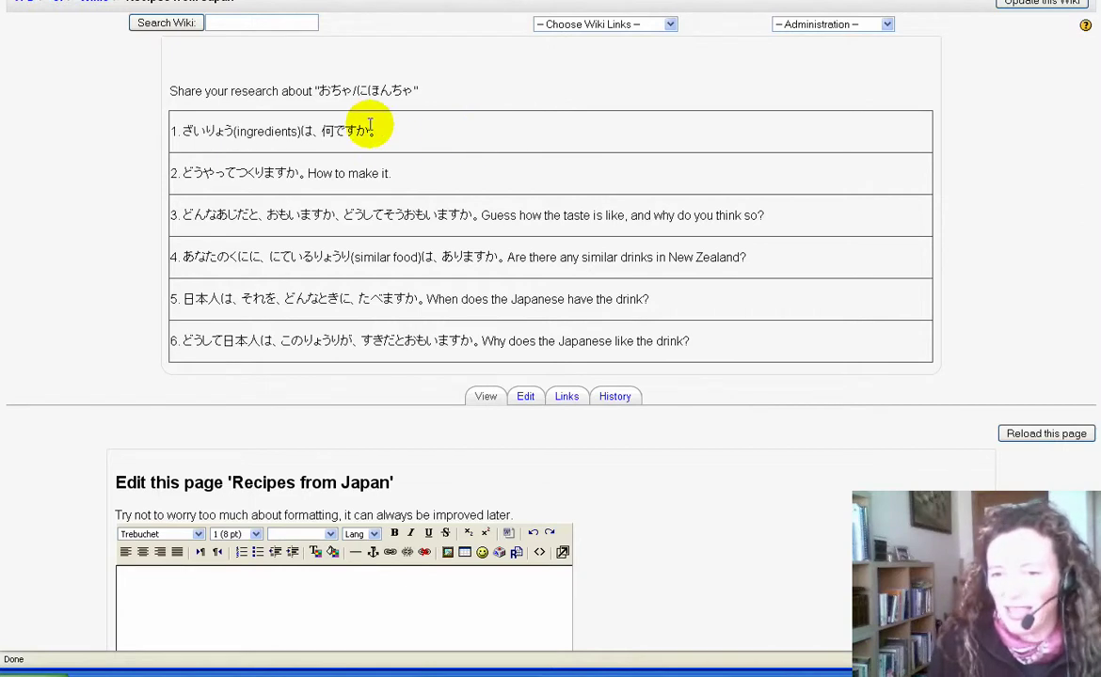
left_click_drag(379, 133, 343, 93)
scroll(381, 191, "down", 1)
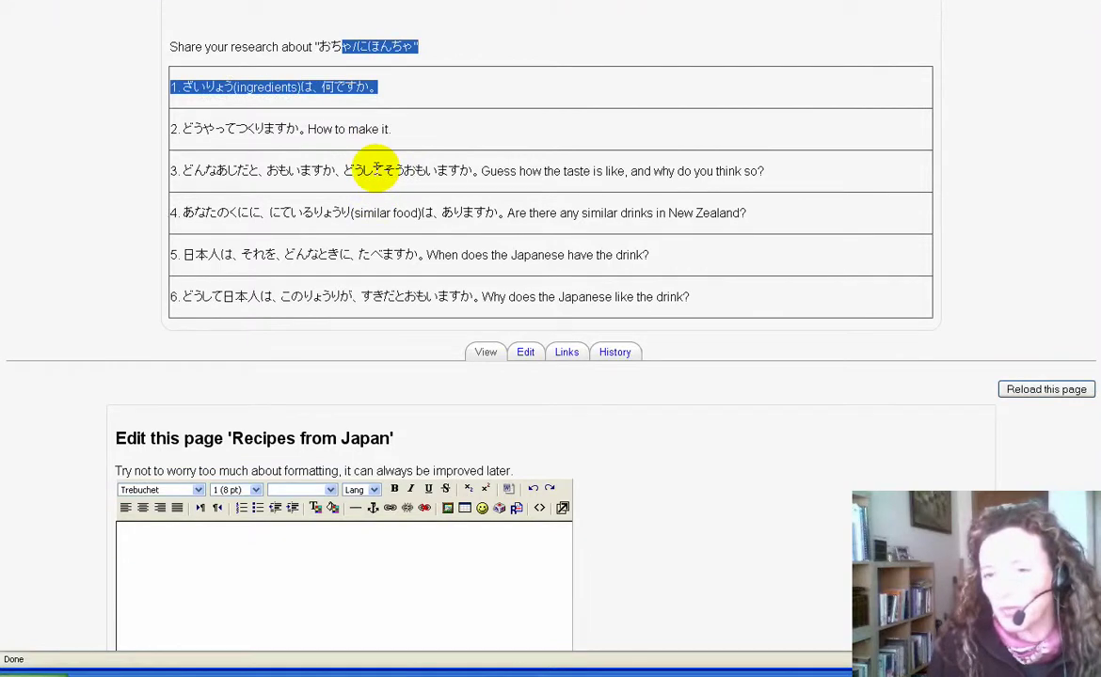
scroll(376, 170, "down", 1)
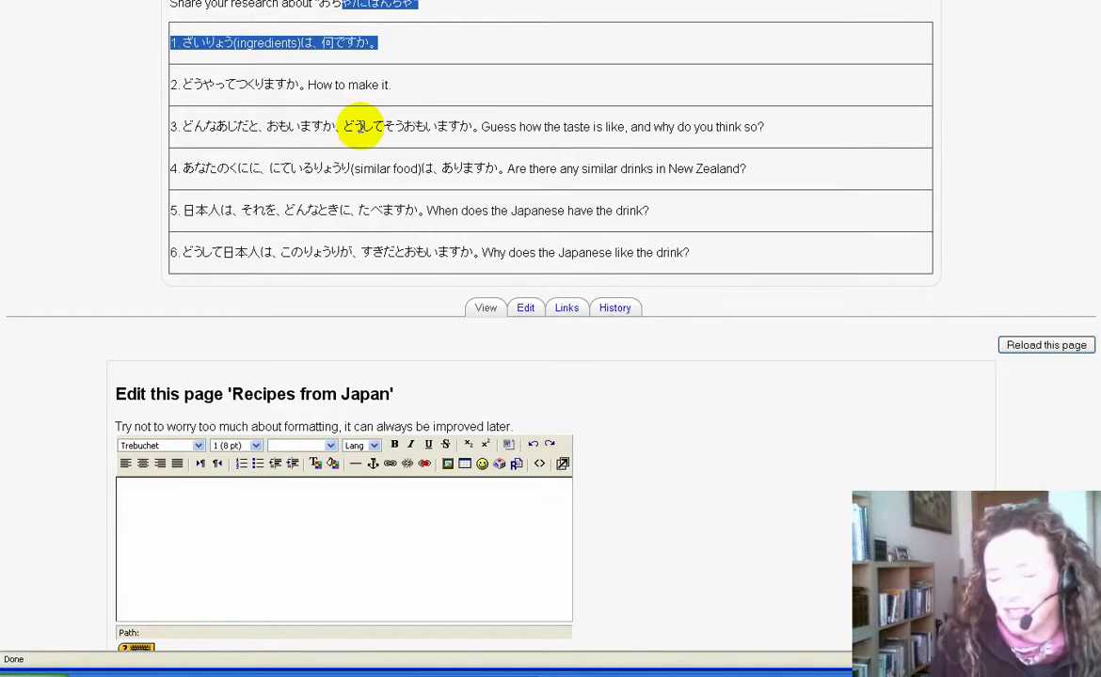
- Switch the page editor to HTML source, open the enlarged editor with a bigger window, and insert the copied research question table
left_click(540, 465)
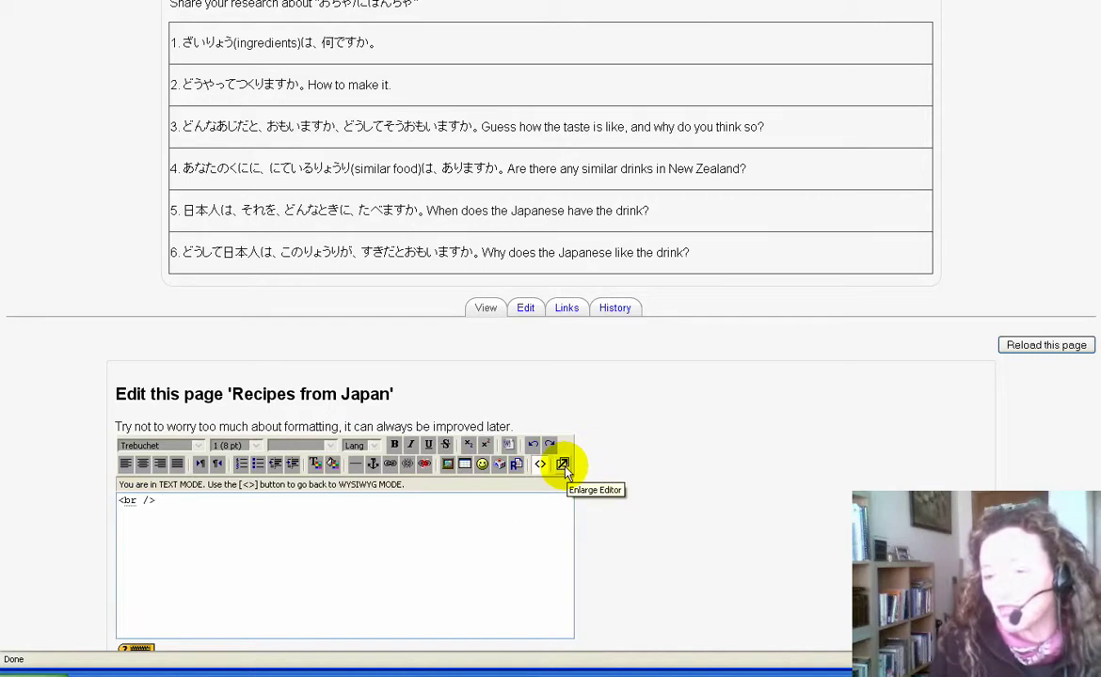
left_click(563, 465)
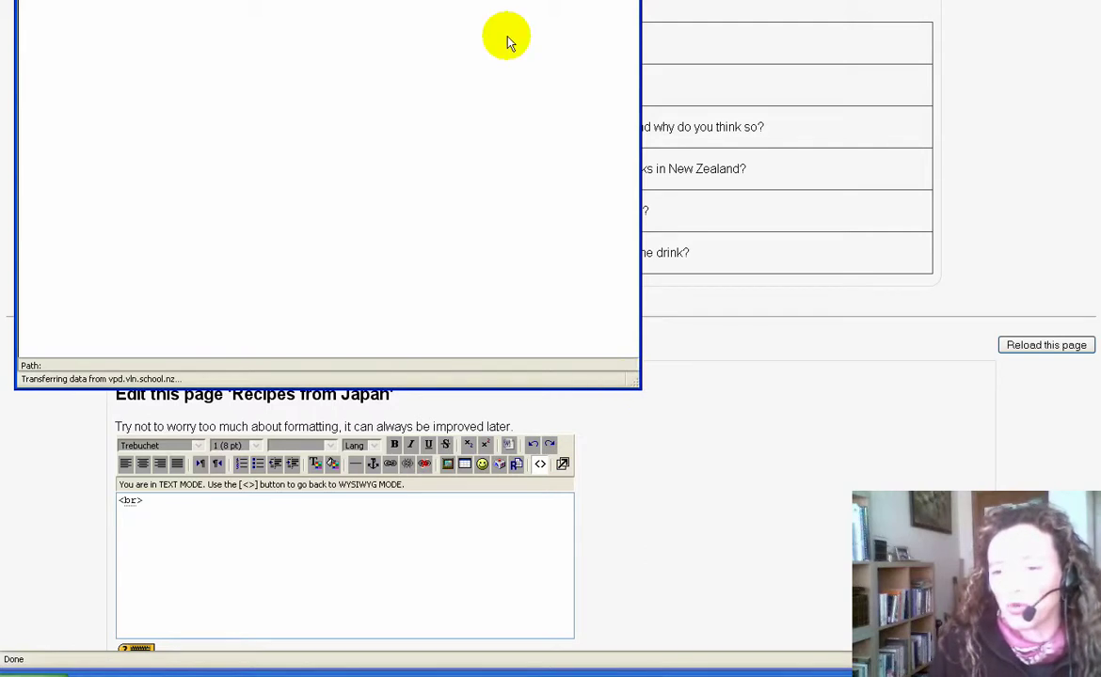
left_click_drag(637, 385, 958, 620)
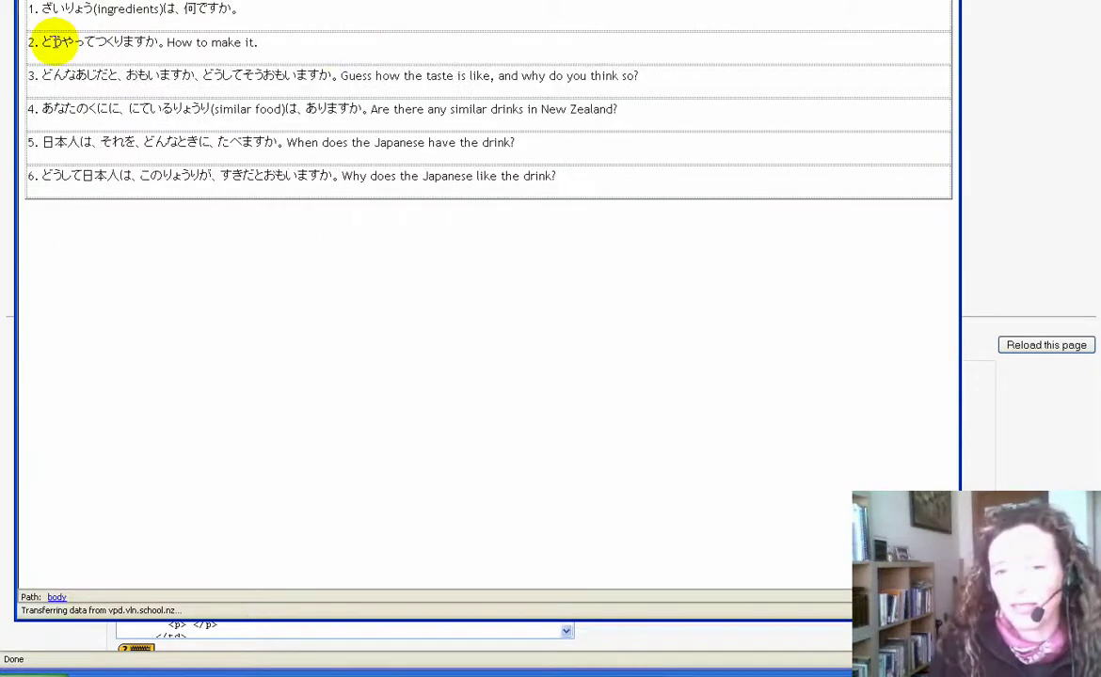
- Add a blank answer line below each of the six questions in the table
left_click(277, 14)
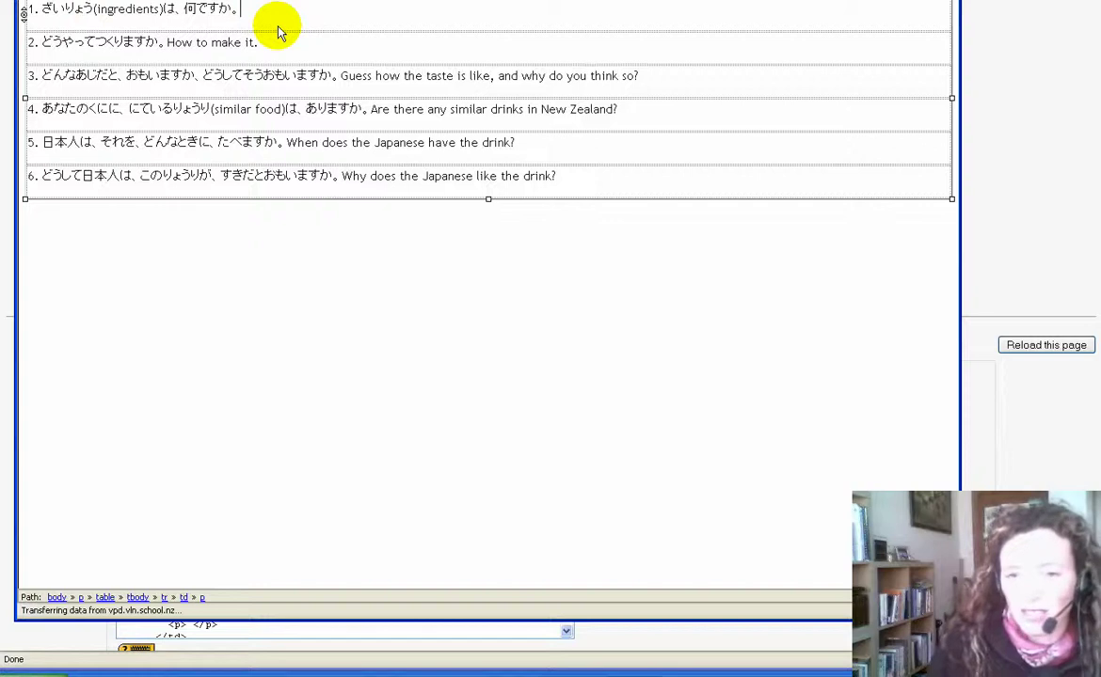
key("Return")
key("Return")
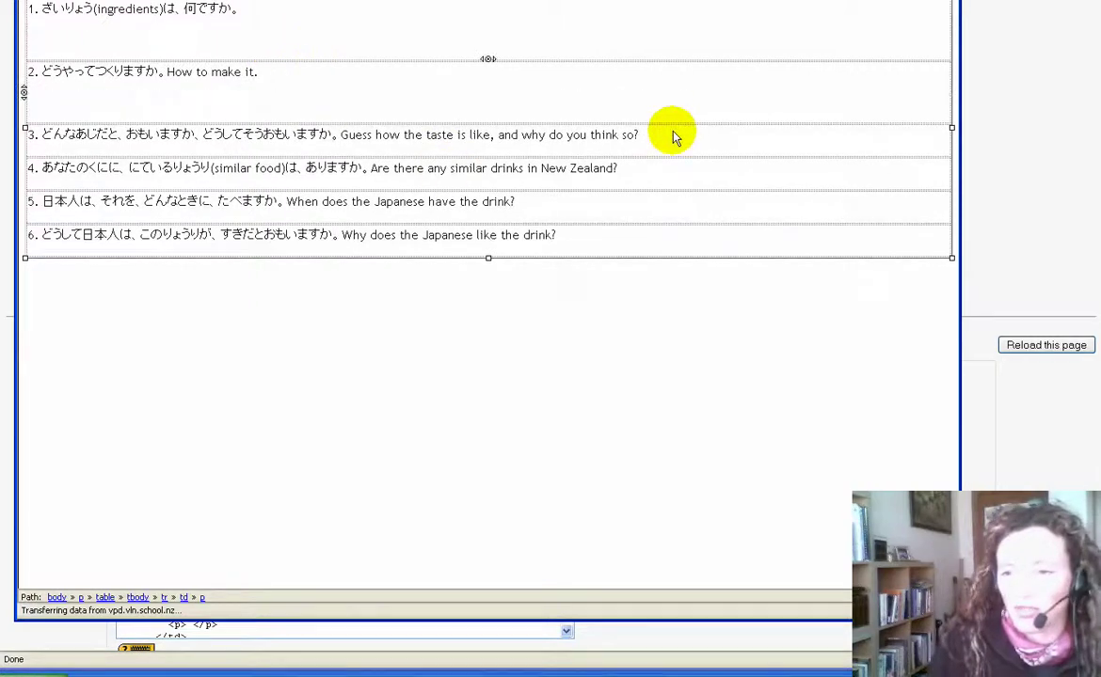
left_click(671, 135)
key("Return")
left_click(661, 203)
key("Return")
left_click(607, 261)
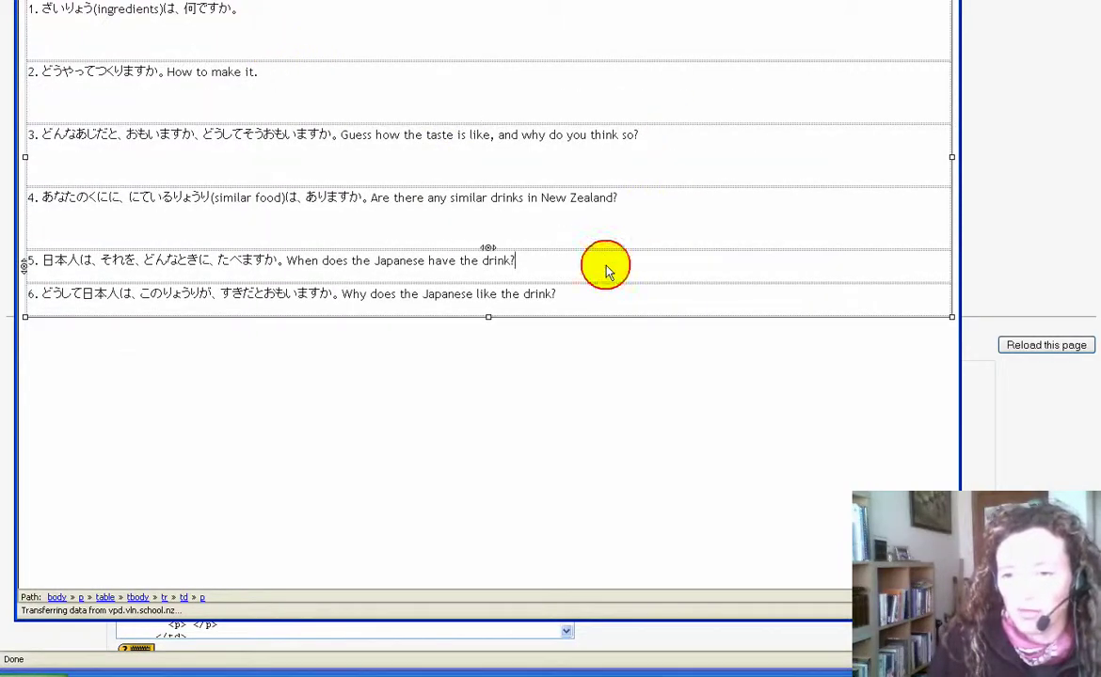
key("Return")
left_click(616, 323)
key("Return")
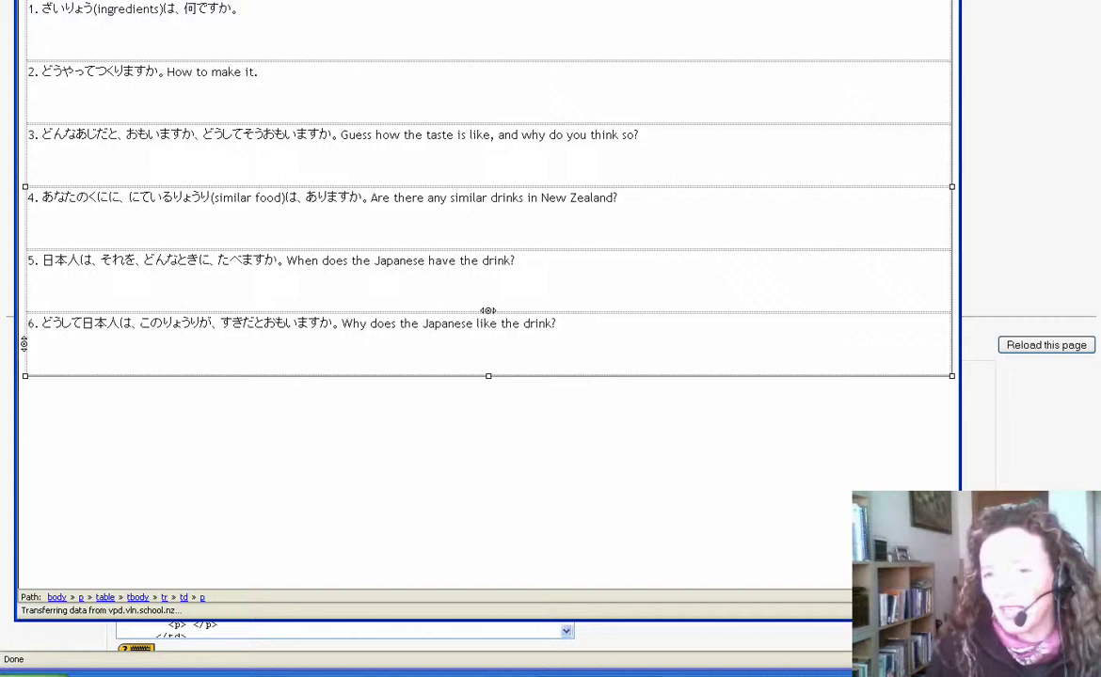
- Preview the edited "Recipes from Japan" page and check the answer spaces in its question table
scroll(693, 520, "down", 4)
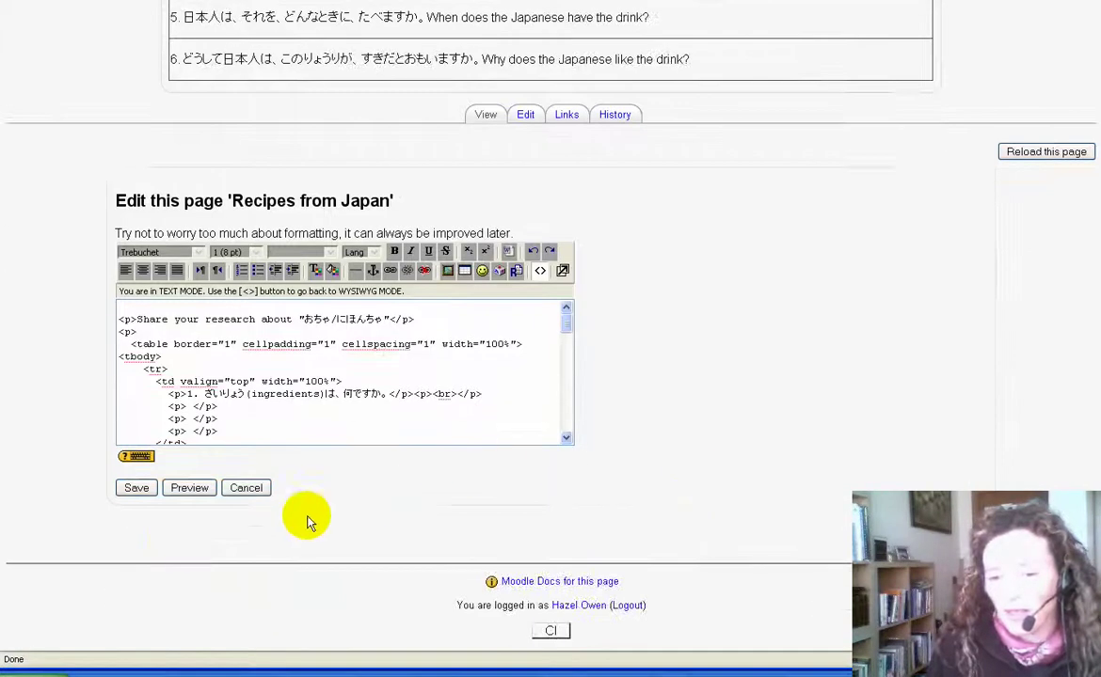
left_click(190, 488)
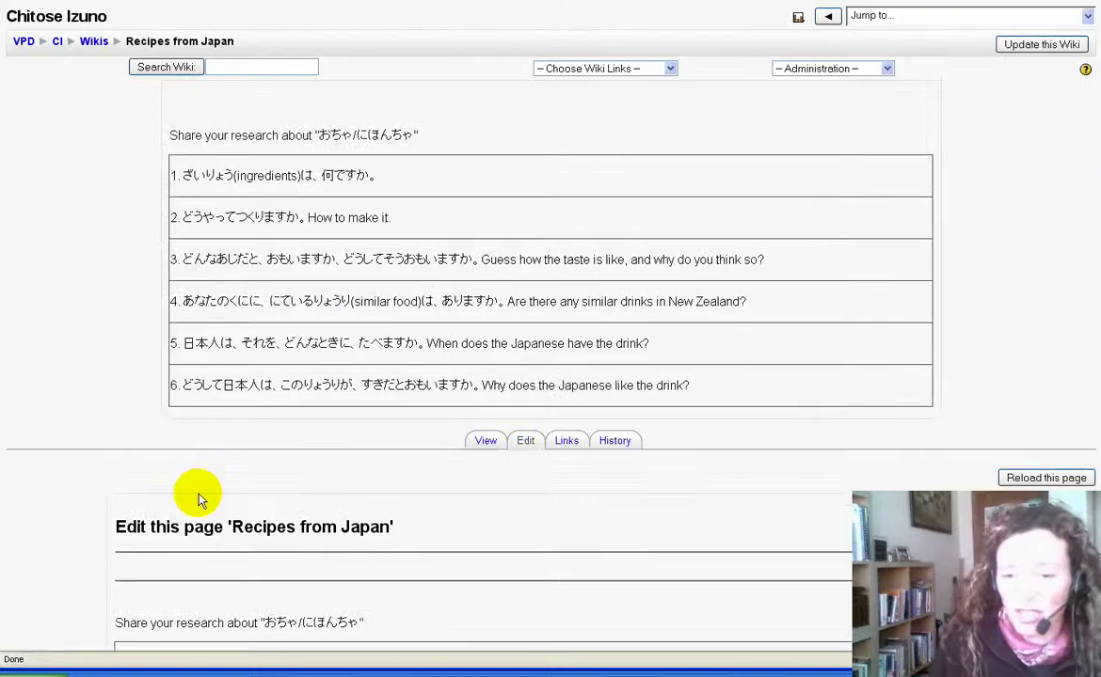
scroll(198, 494, "down", 3)
scroll(197, 494, "down", 3)
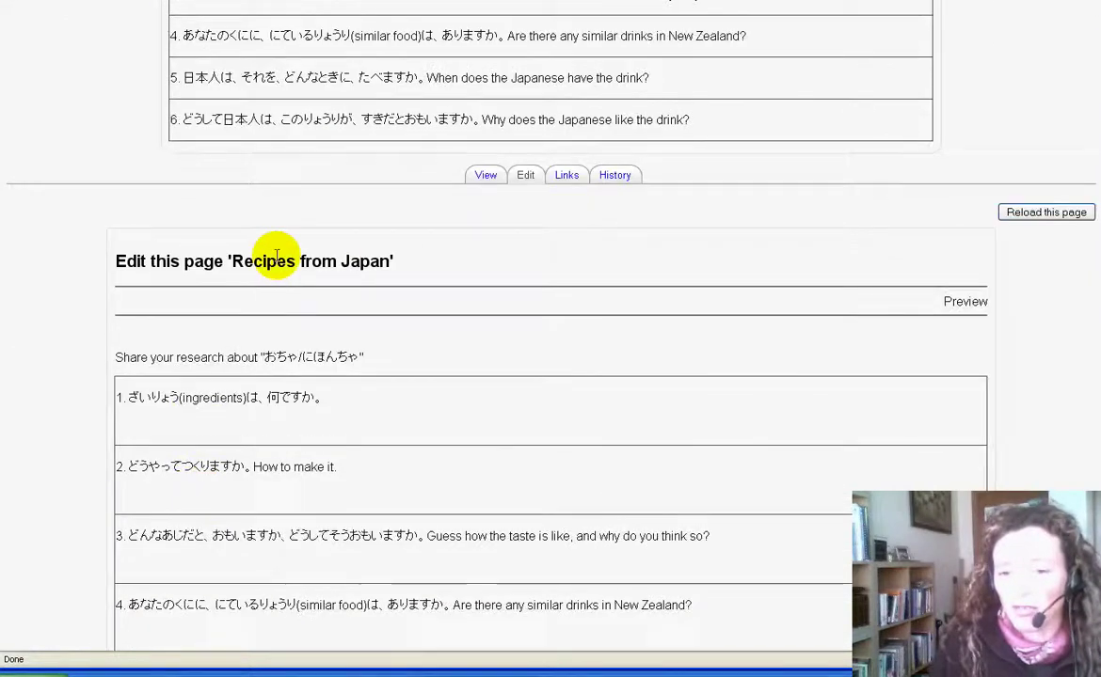
scroll(273, 263, "down", 4)
scroll(249, 320, "down", 7)
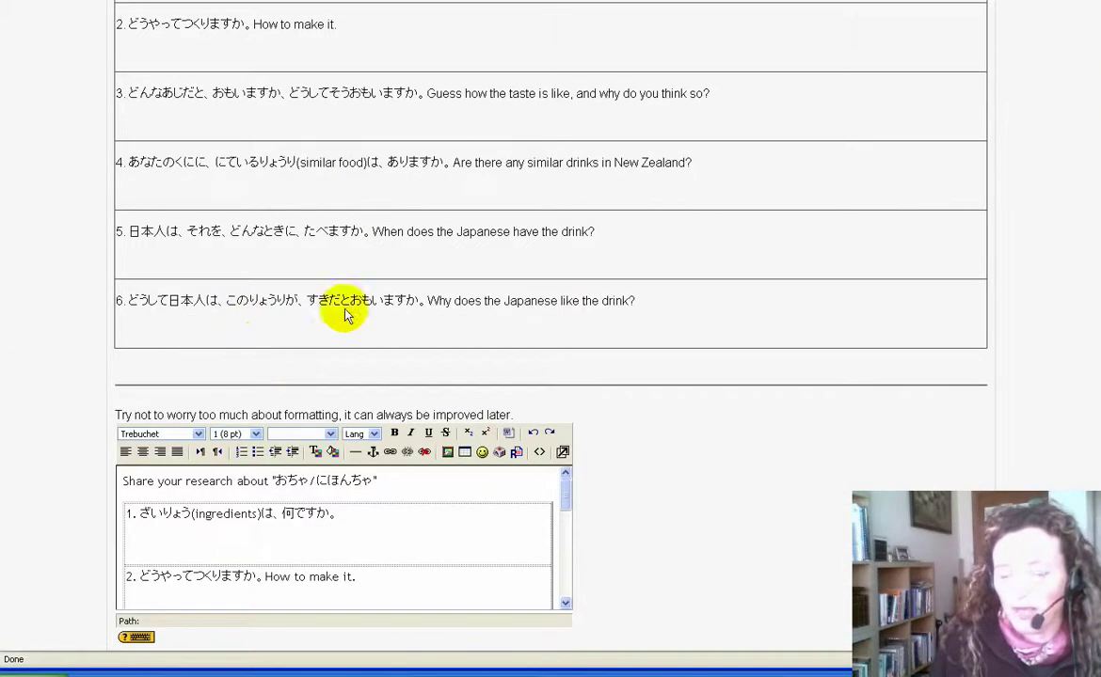
- Save the "Recipes from Japan" page and review its question table against the wiki's summary above
scroll(438, 446, "down", 3)
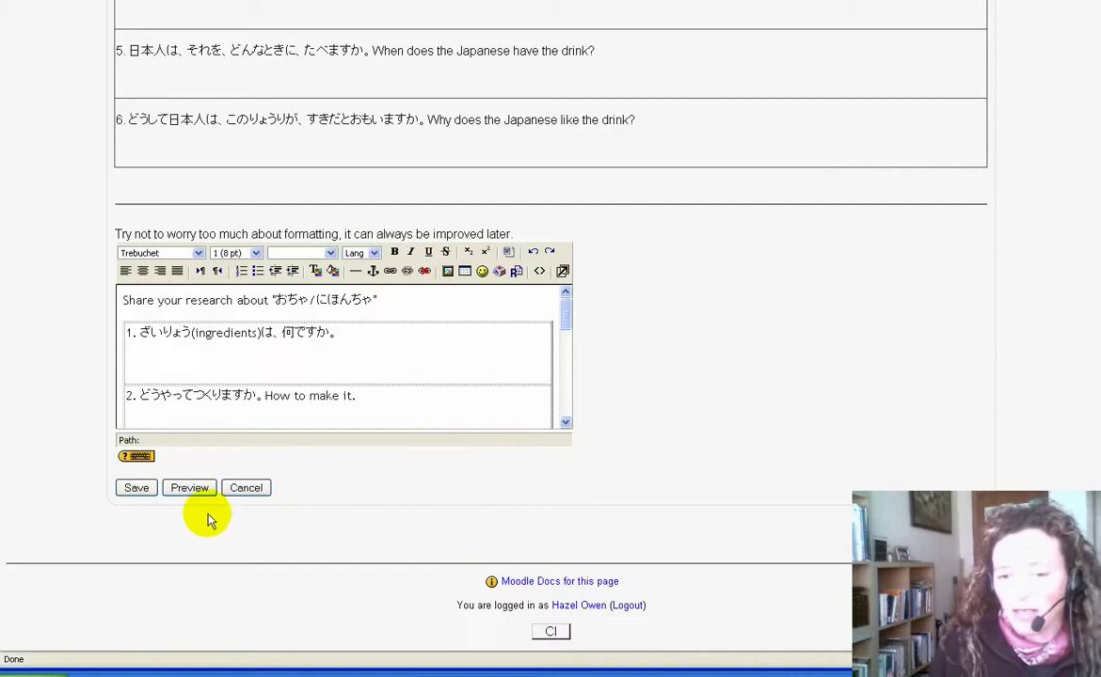
left_click(136, 488)
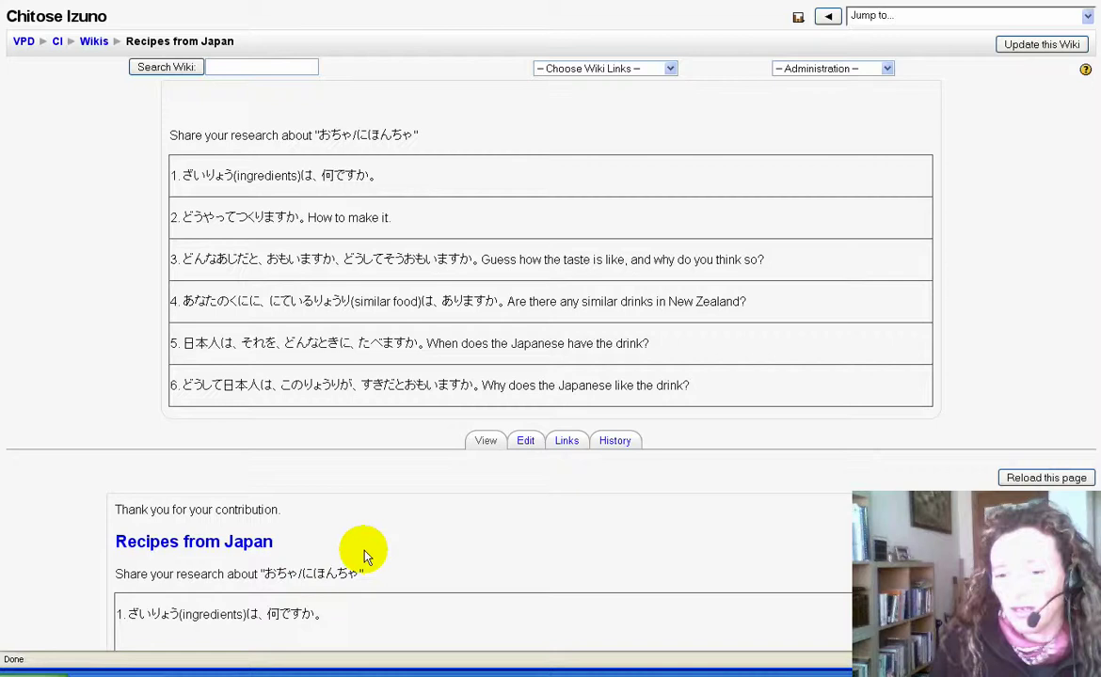
scroll(365, 555, "down", 1)
scroll(365, 555, "down", 5)
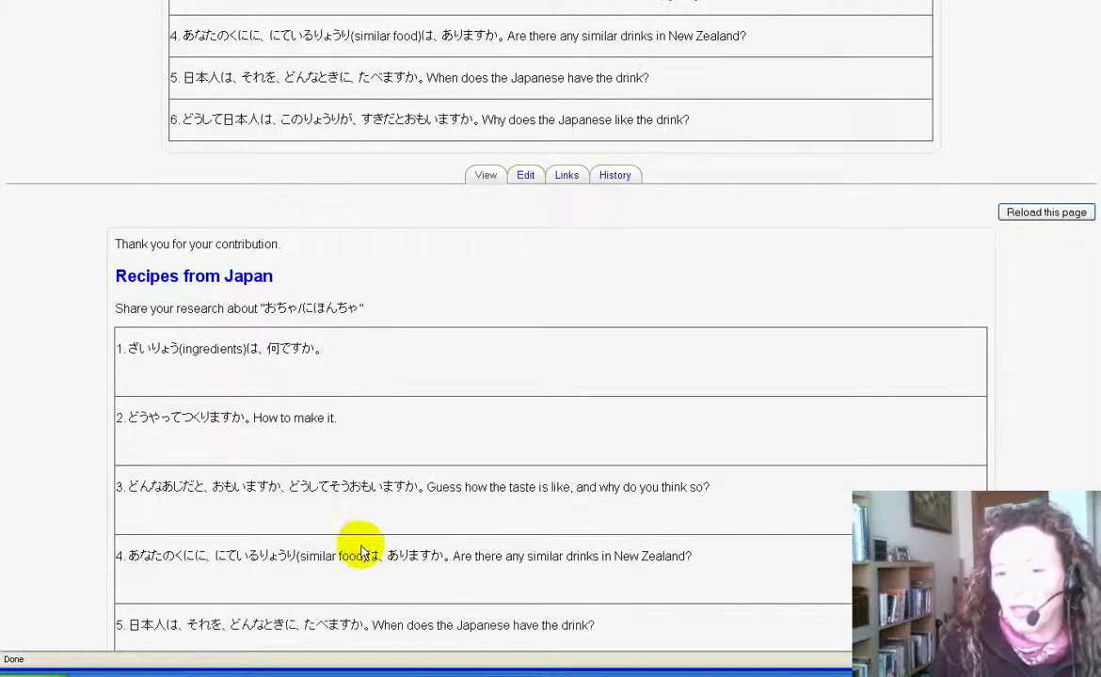
scroll(362, 552, "down", 6)
scroll(346, 532, "up", 2)
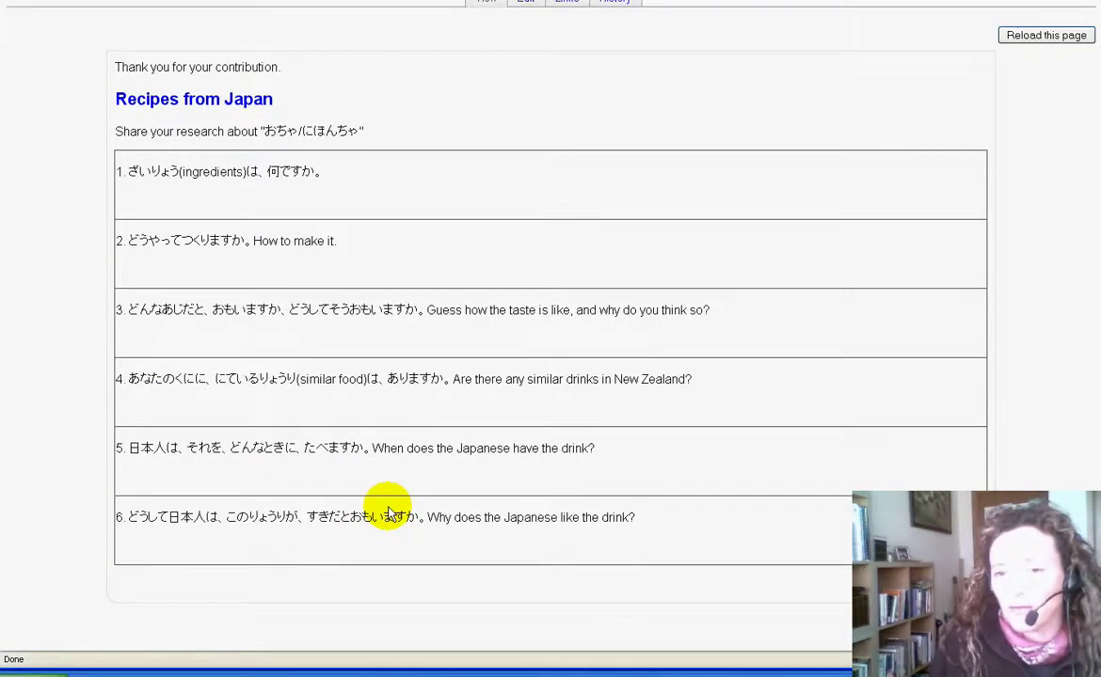
scroll(388, 512, "up", 2)
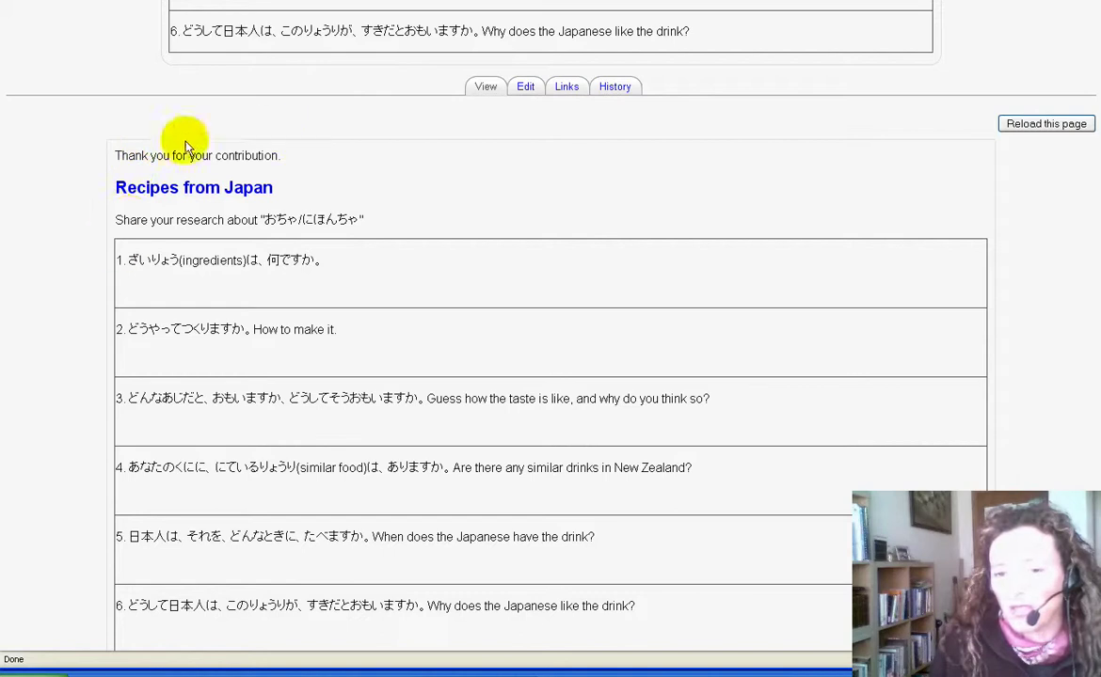
scroll(606, 363, "up", 6)
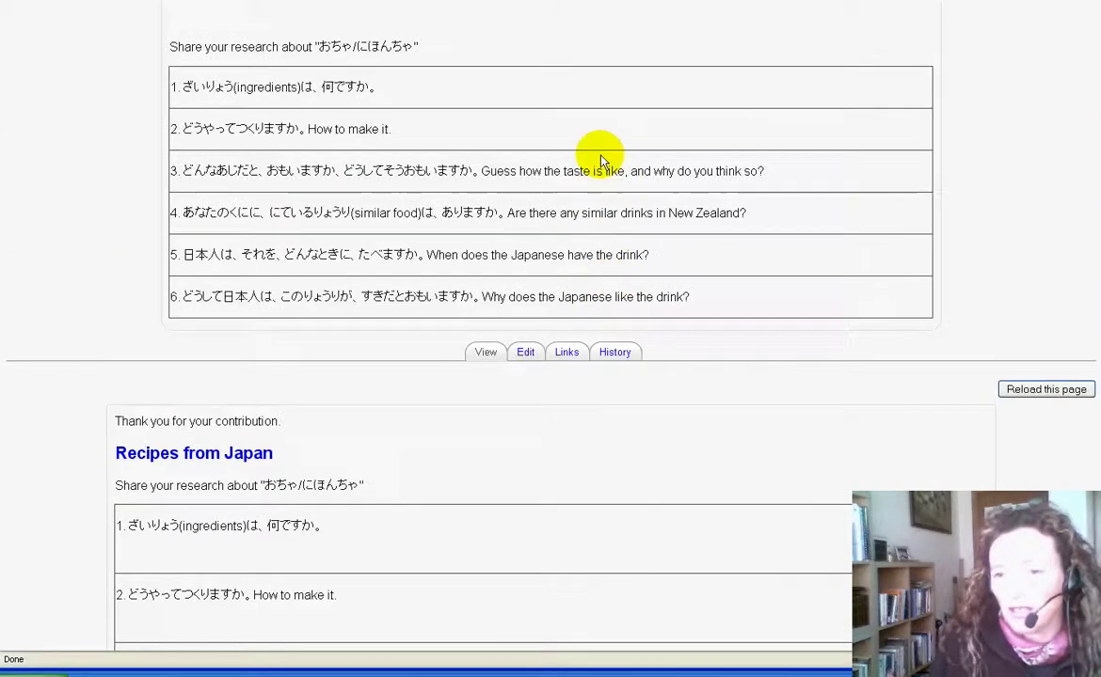
scroll(600, 160, "up", 2)
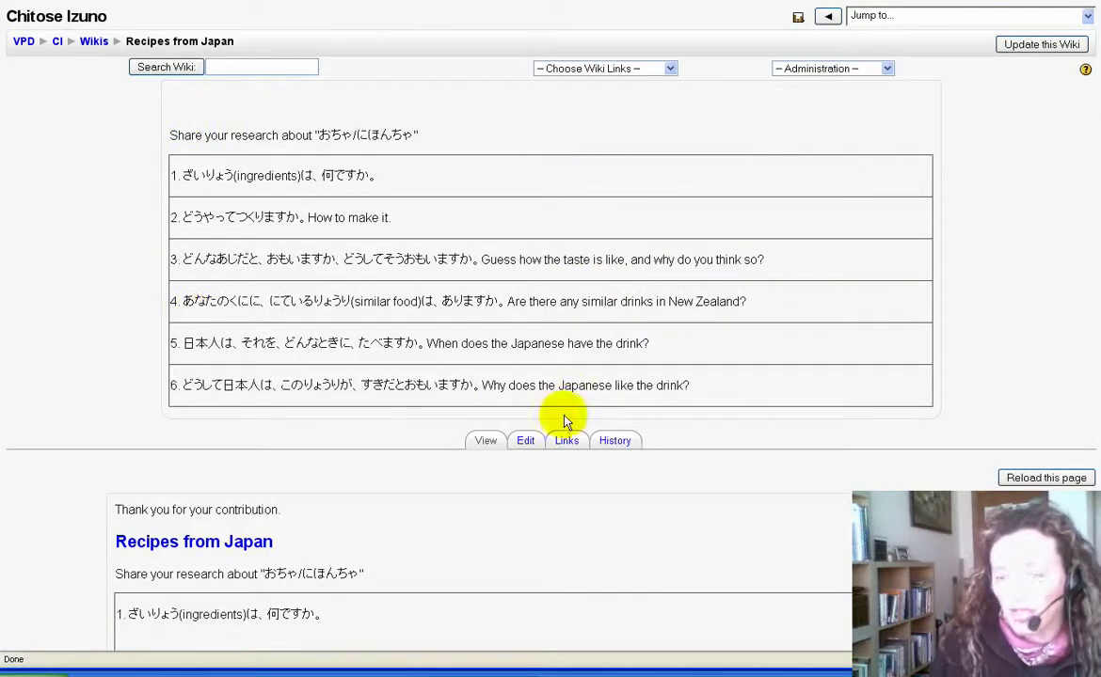
- Edit the page in the enlarged editor, enter "Yummy!!!" as the answer below question 3, and save the page
left_click(525, 442)
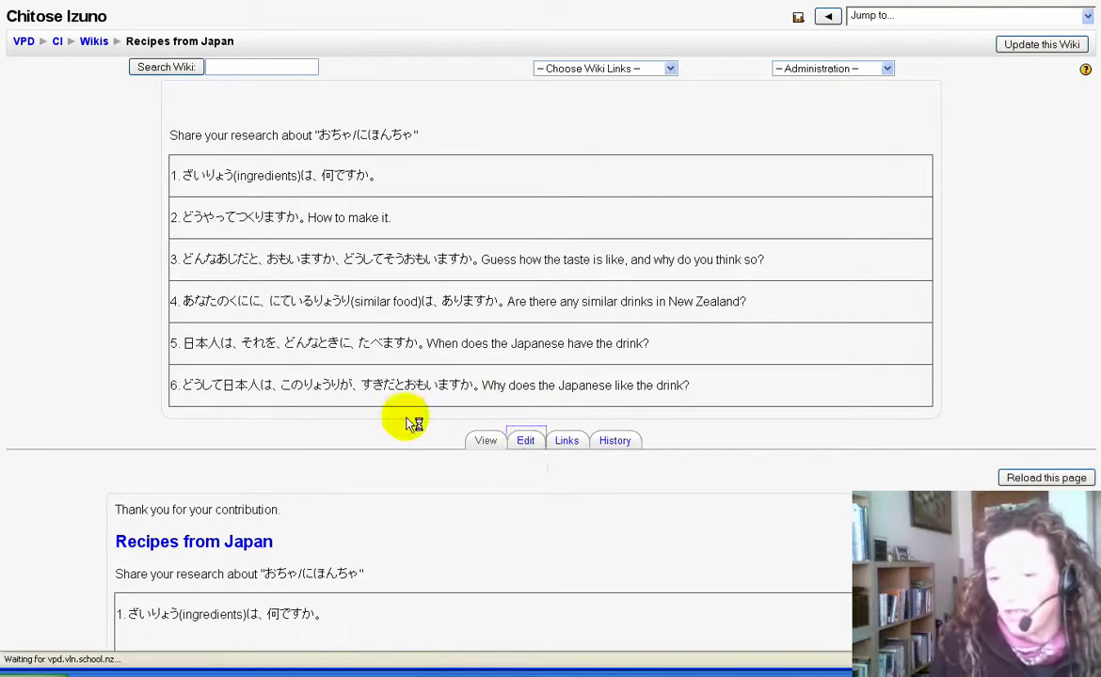
scroll(389, 421, "down", 7)
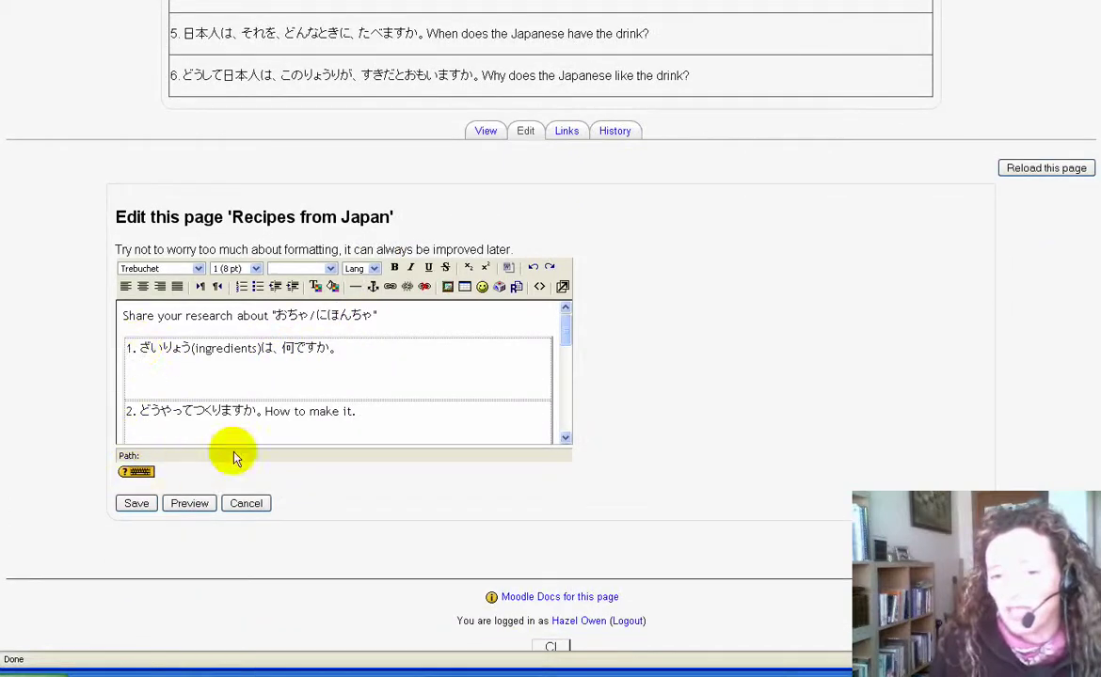
left_click(563, 288)
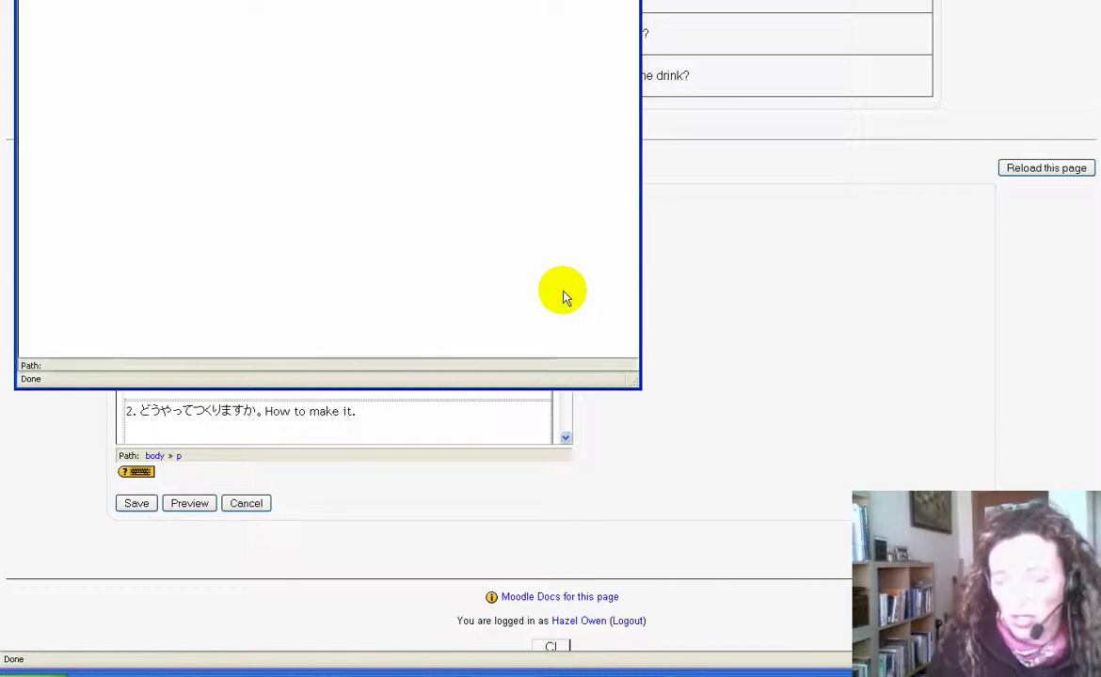
left_click(506, 181)
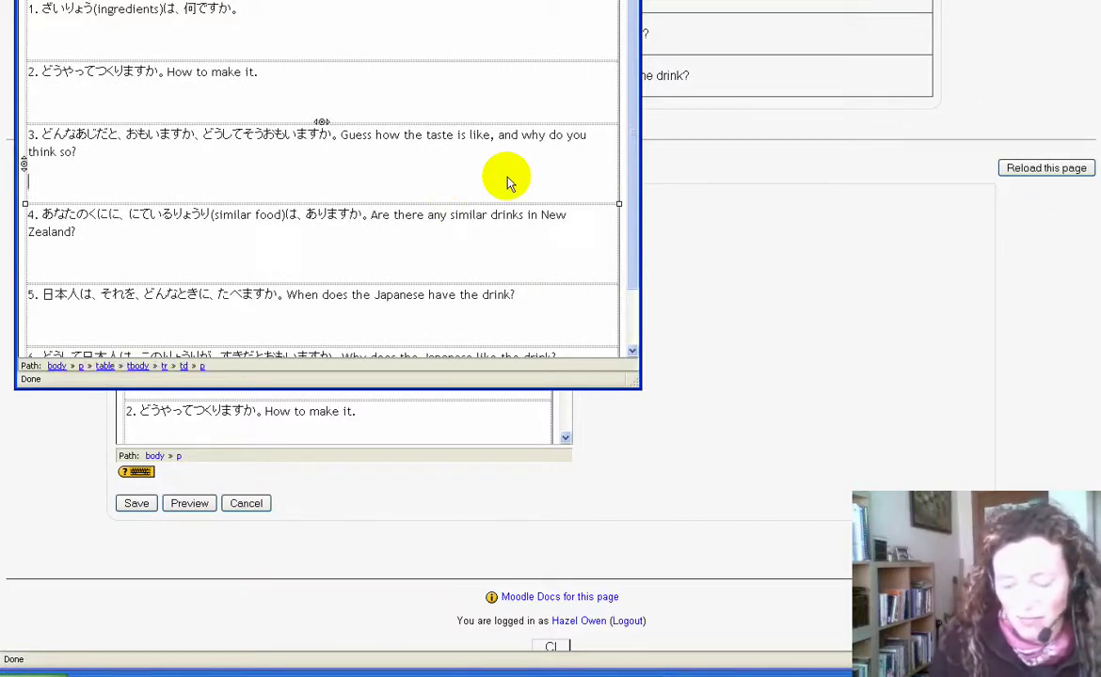
type("mmy")
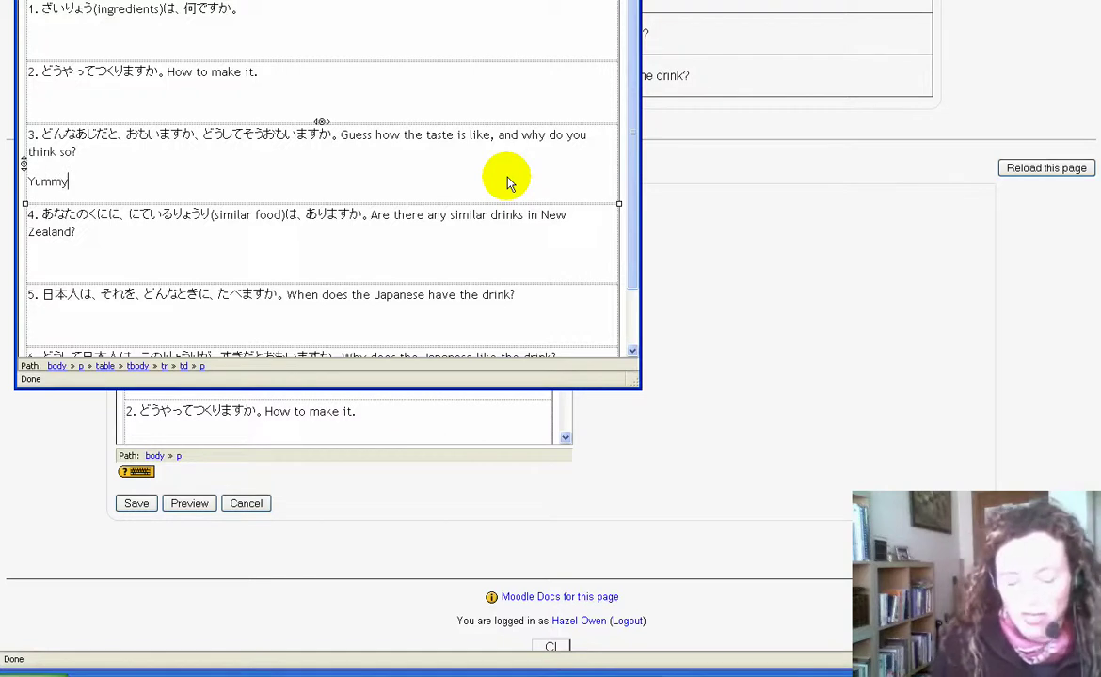
type("!!!")
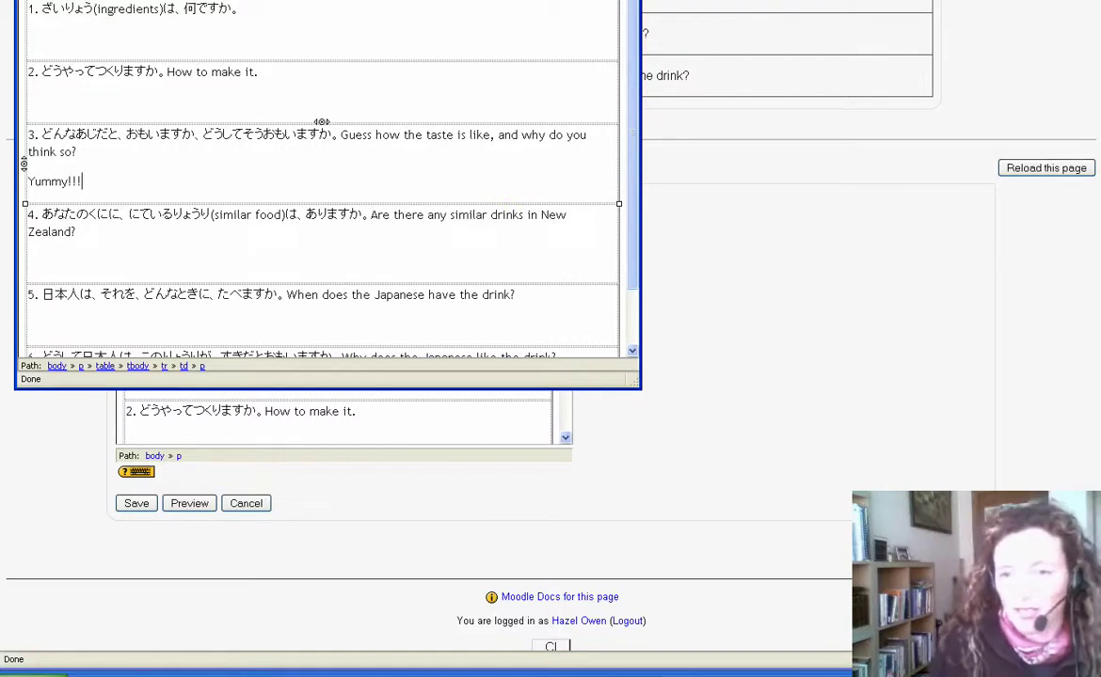
key("alt+F4")
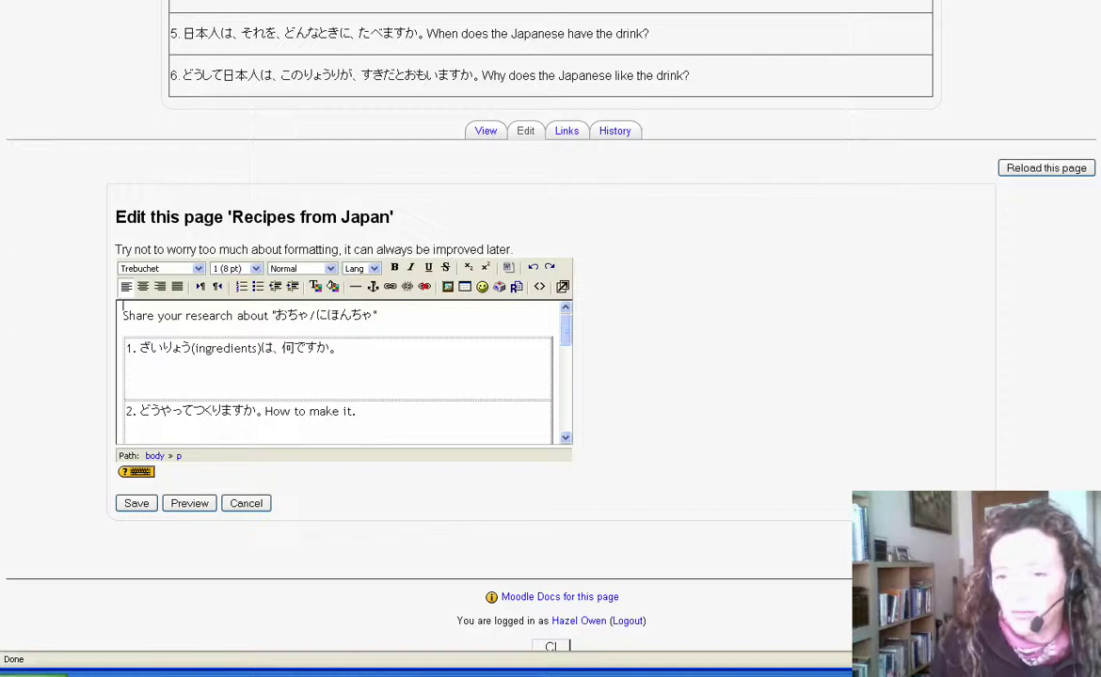
left_click(135, 506)
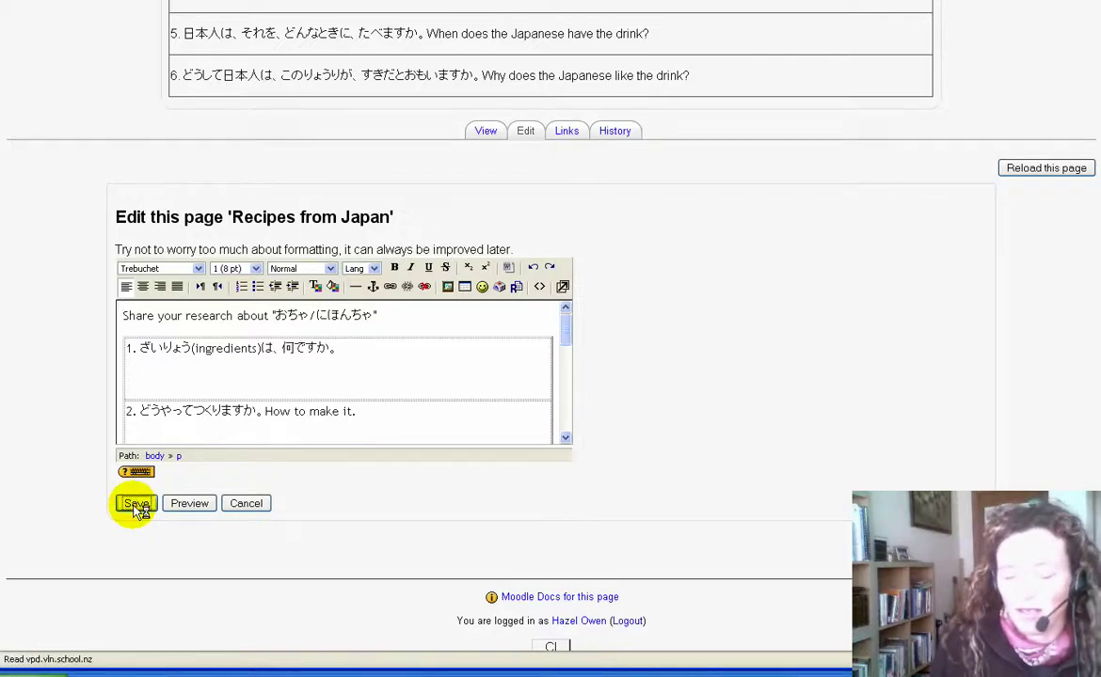
- Check the answer to question 3 on the saved page and compare the summary's questions with the editable table below
scroll(405, 461, "down", 7)
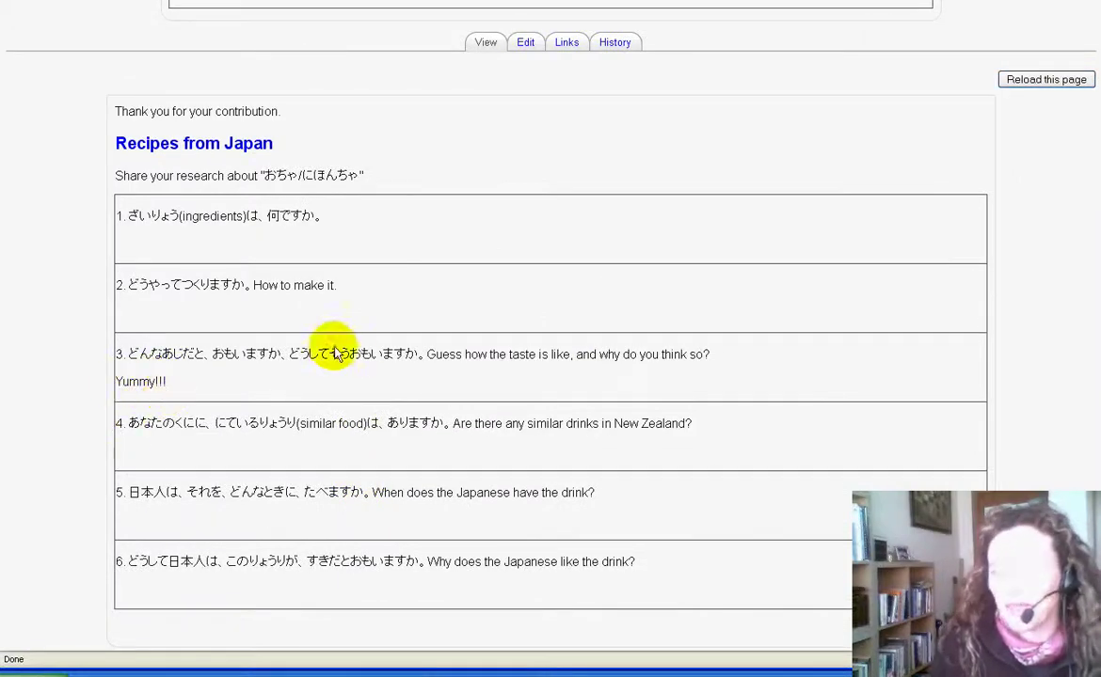
scroll(350, 354, "down", 2)
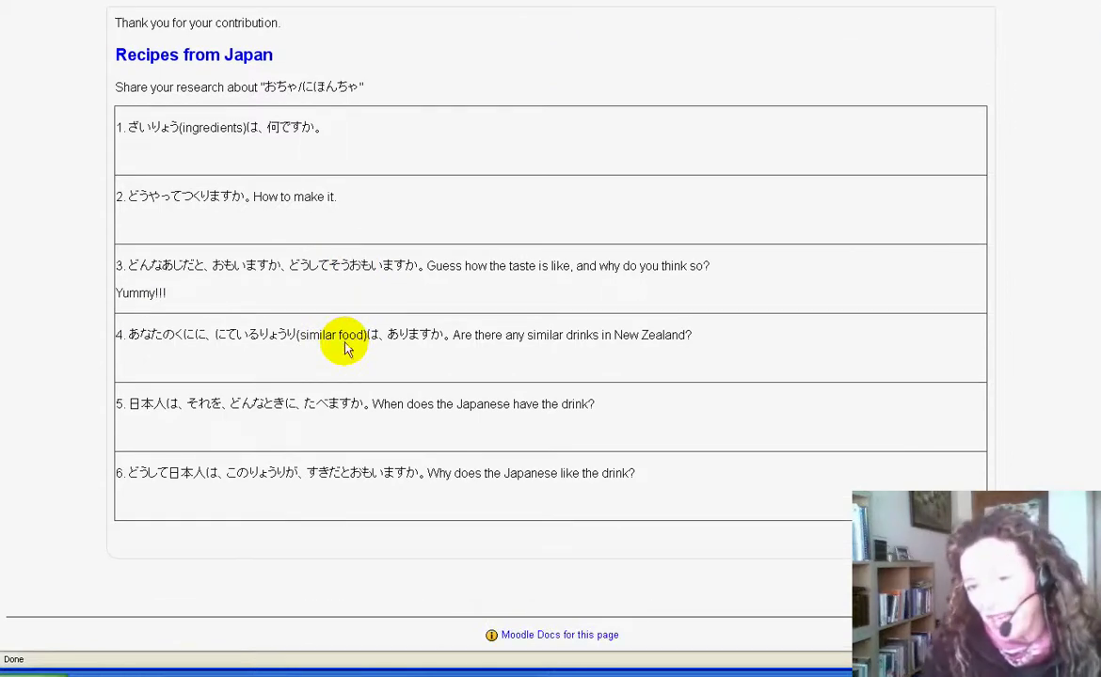
scroll(346, 348, "up", 10)
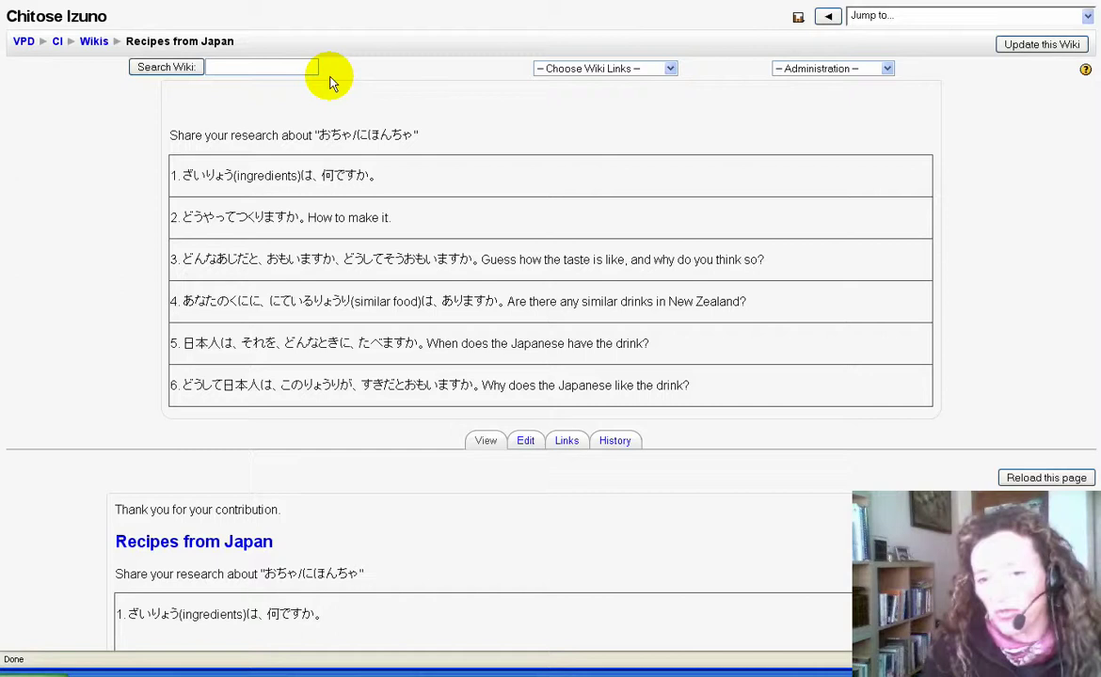
left_click_drag(418, 299, 270, 273)
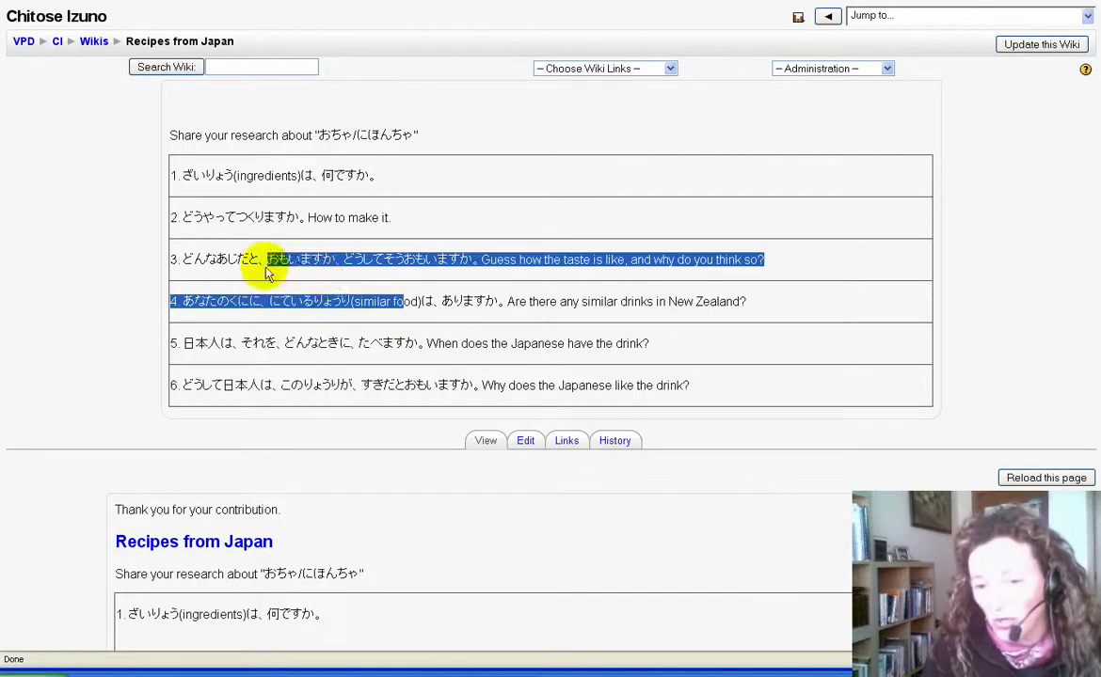
left_click(467, 256)
scroll(468, 255, "down", 7)
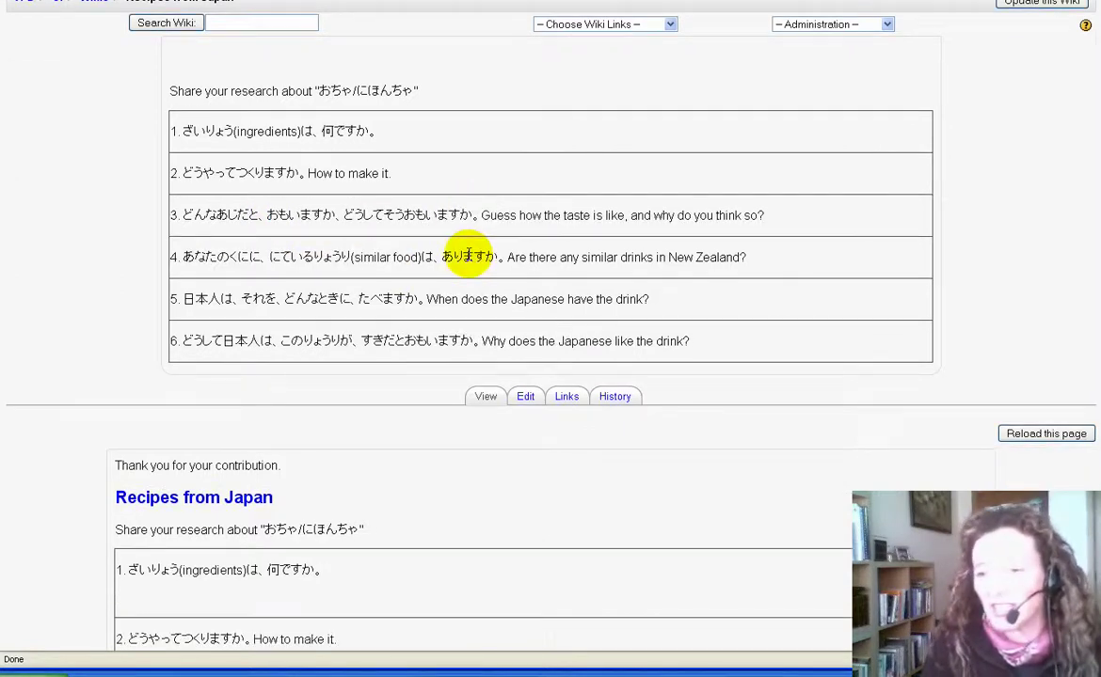
scroll(351, 307, "down", 5)
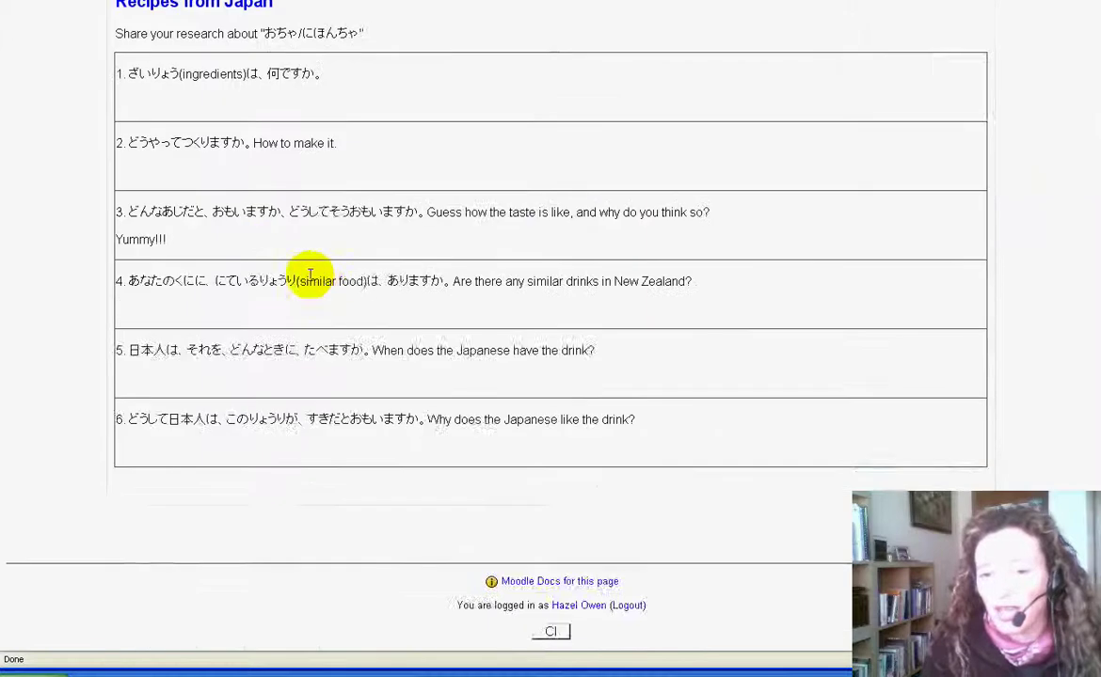
scroll(311, 273, "up", 3)
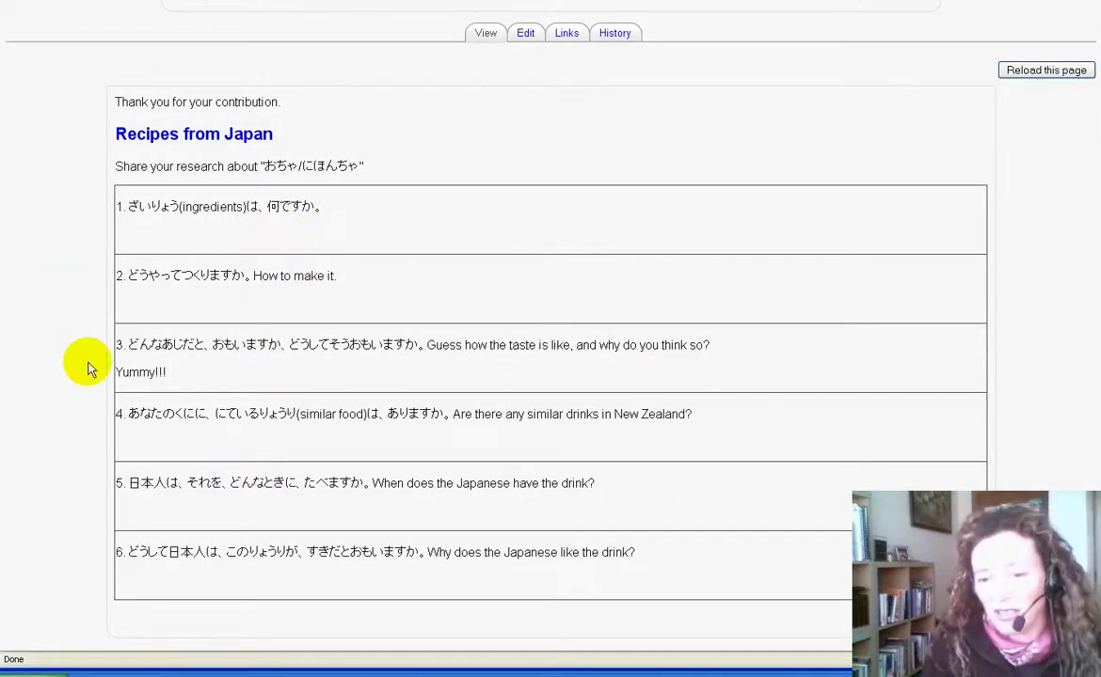
left_click_drag(115, 553, 454, 553)
- Reopen the "Recipes from Japan" page for editing
left_click(525, 36)
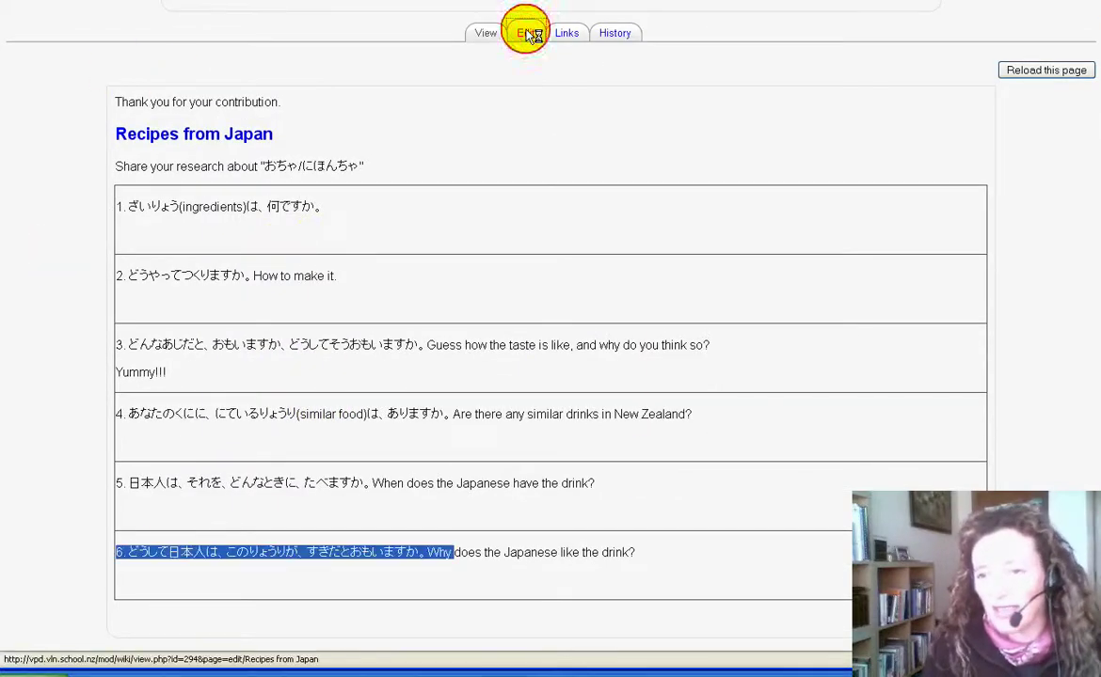
scroll(454, 306, "down", 5)
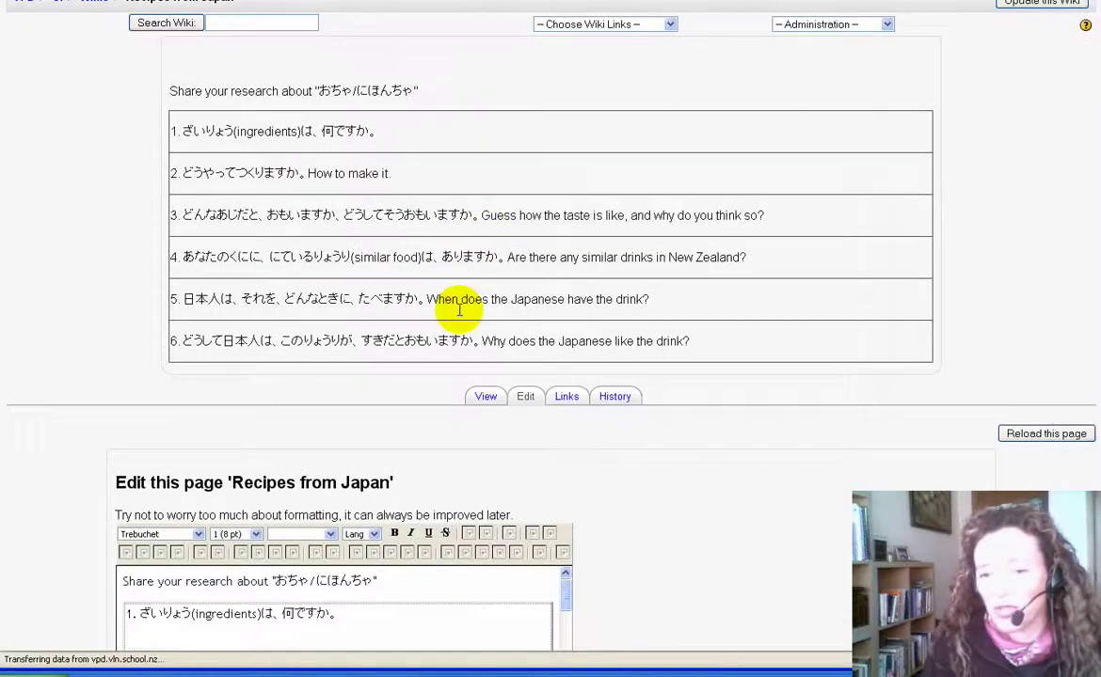